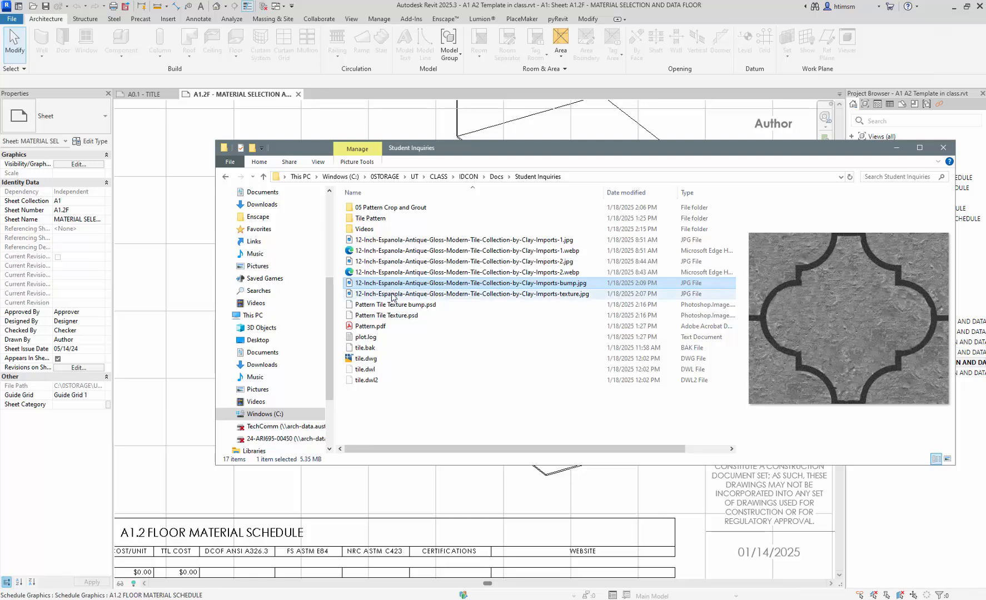
# - Select the Espanola tile texture JPG and its bump JPG together in Student Inquiries
pyautogui.click(393, 295)
pyautogui.keyDown('ctrl'); pyautogui.click(398, 285); pyautogui.keyUp('ctrl')
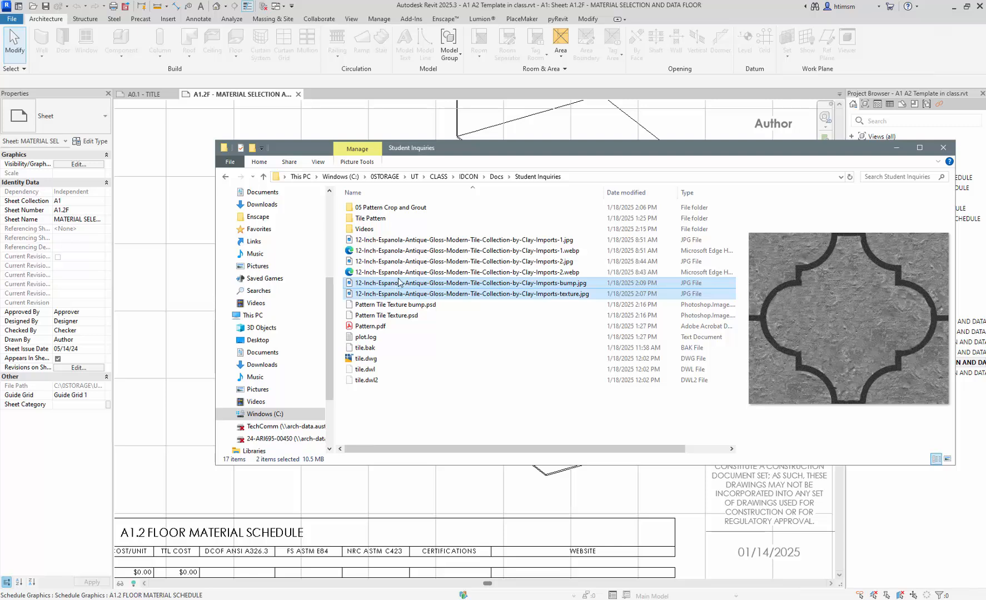
# - Paste both Espanola tile images into IDCON > Lectures > A1 > Revit > Texture Maps
pyautogui.click(468, 177)
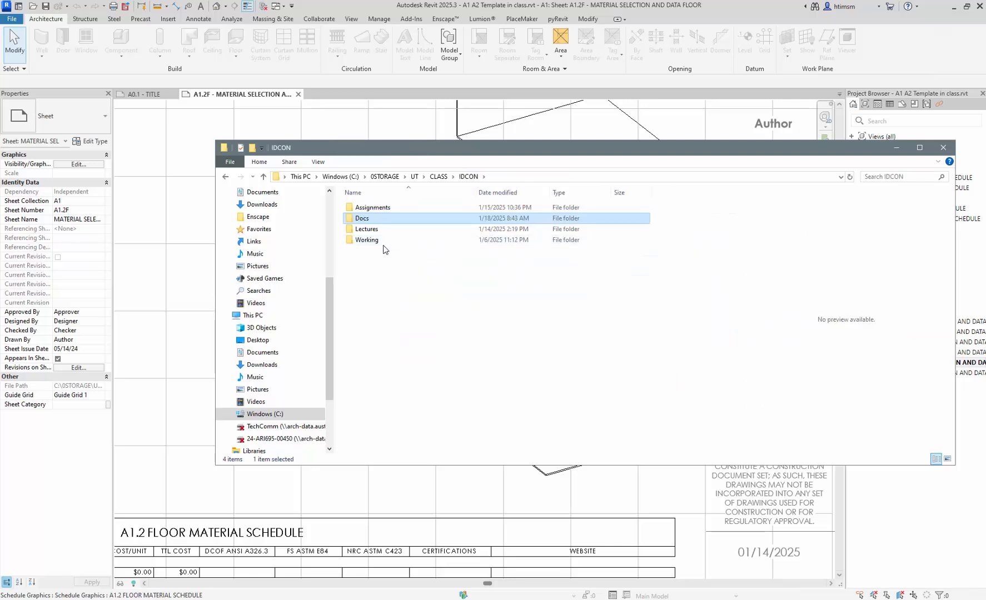
pyautogui.doubleClick(378, 231)
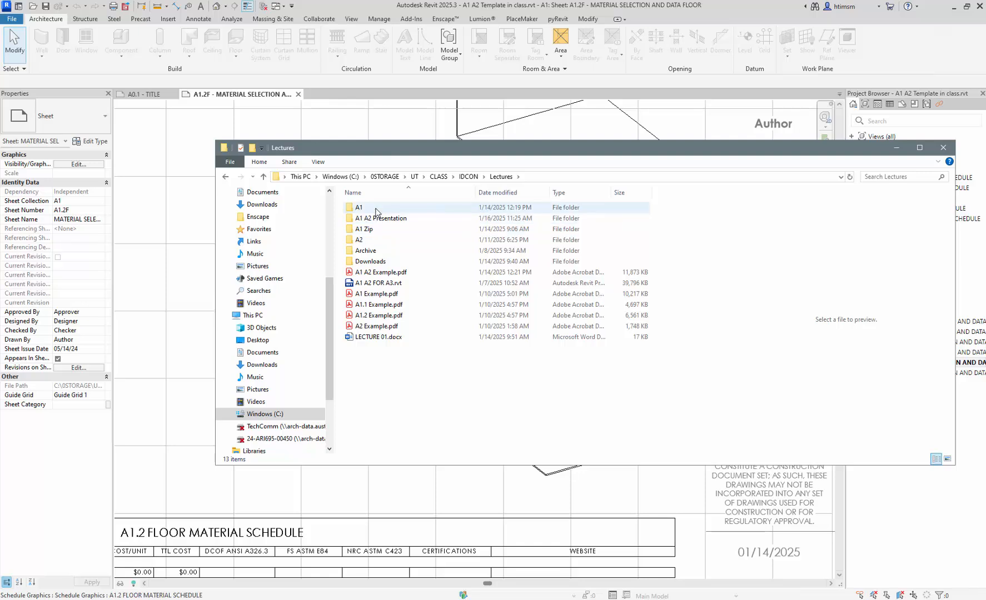
pyautogui.doubleClick(373, 209)
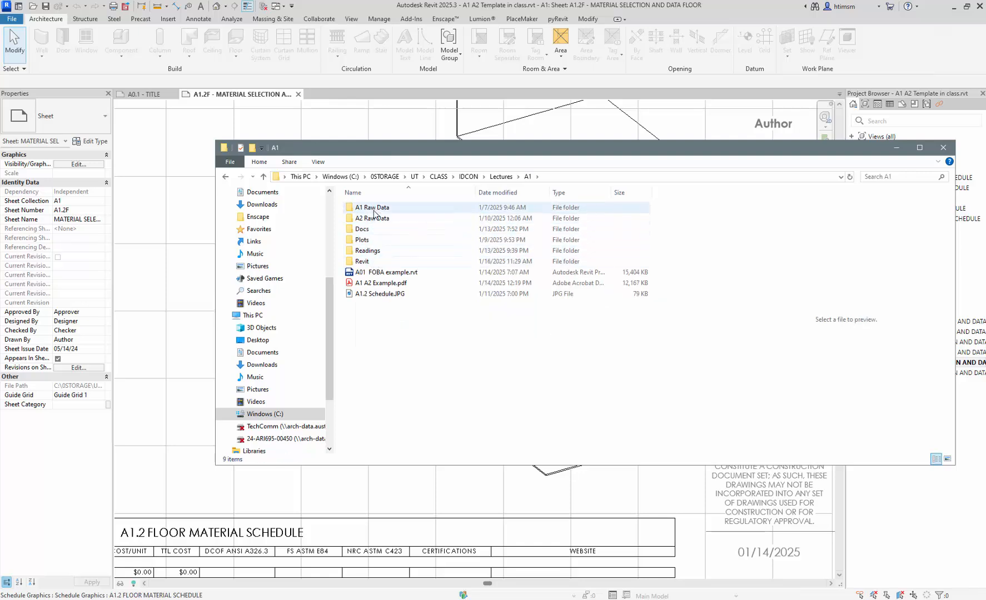
pyautogui.doubleClick(365, 263)
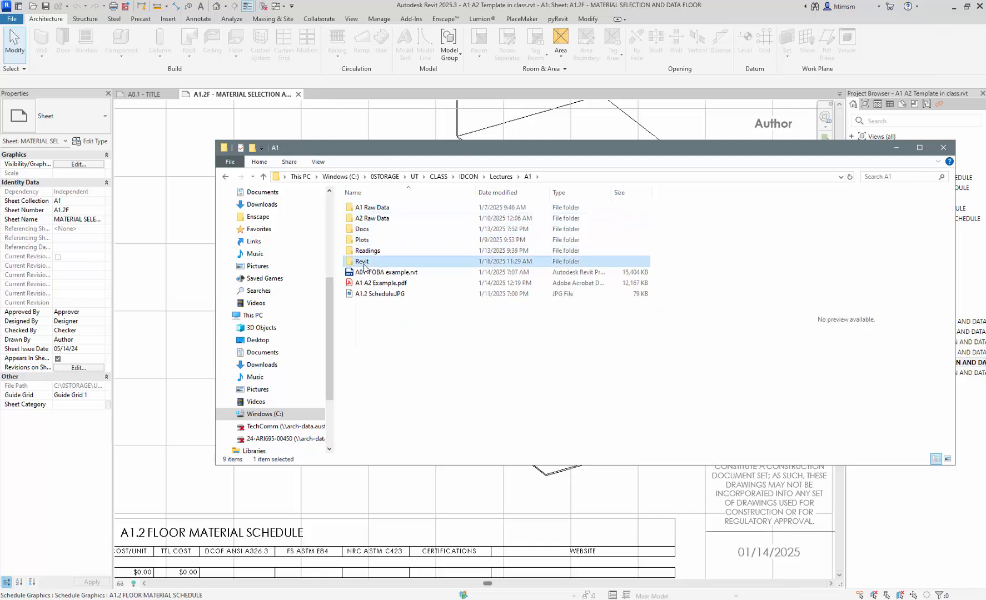
pyautogui.doubleClick(375, 305)
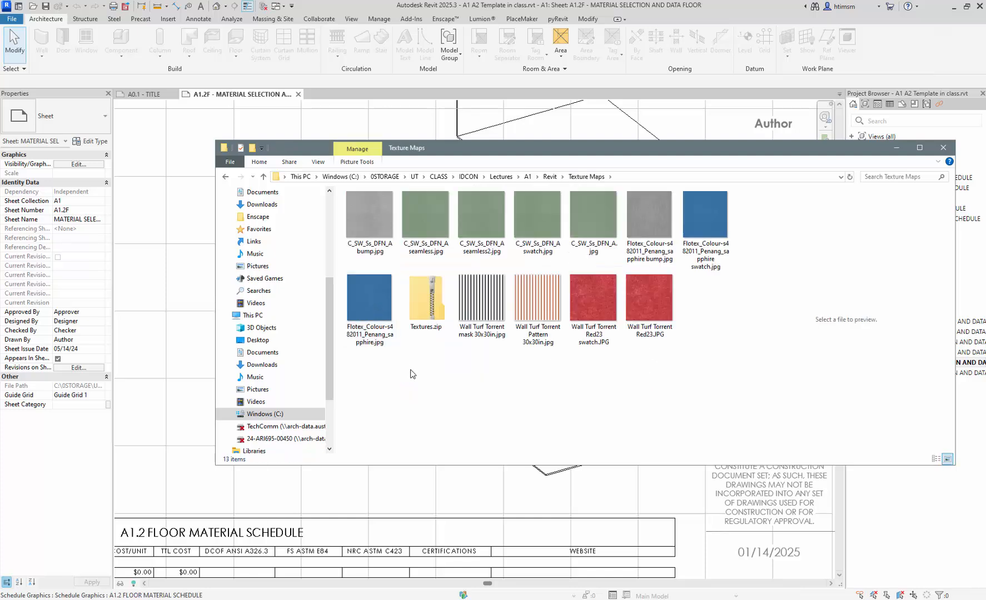
pyautogui.hotkey('ctrl', 'v')
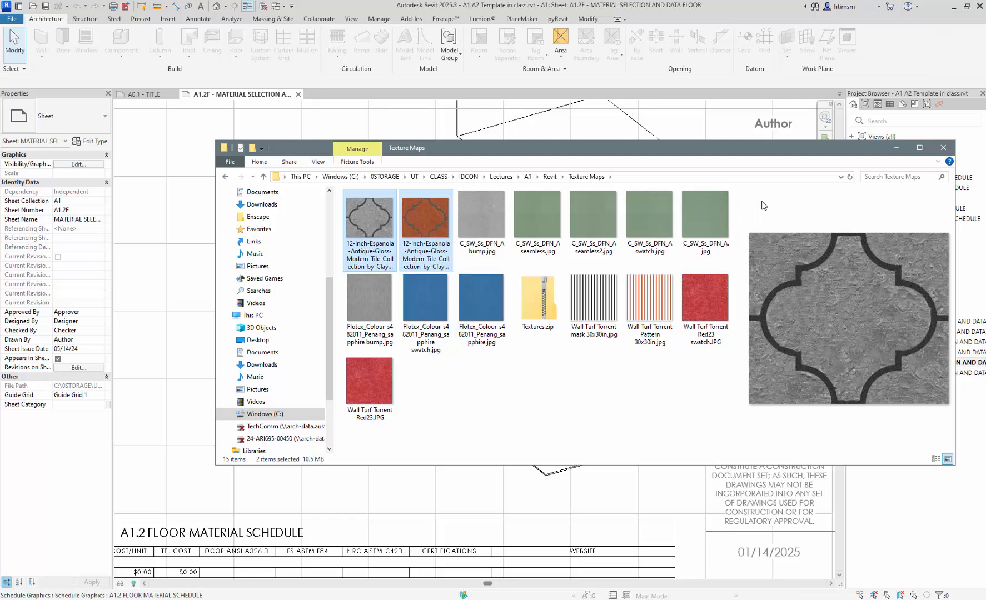
pyautogui.click(897, 148)
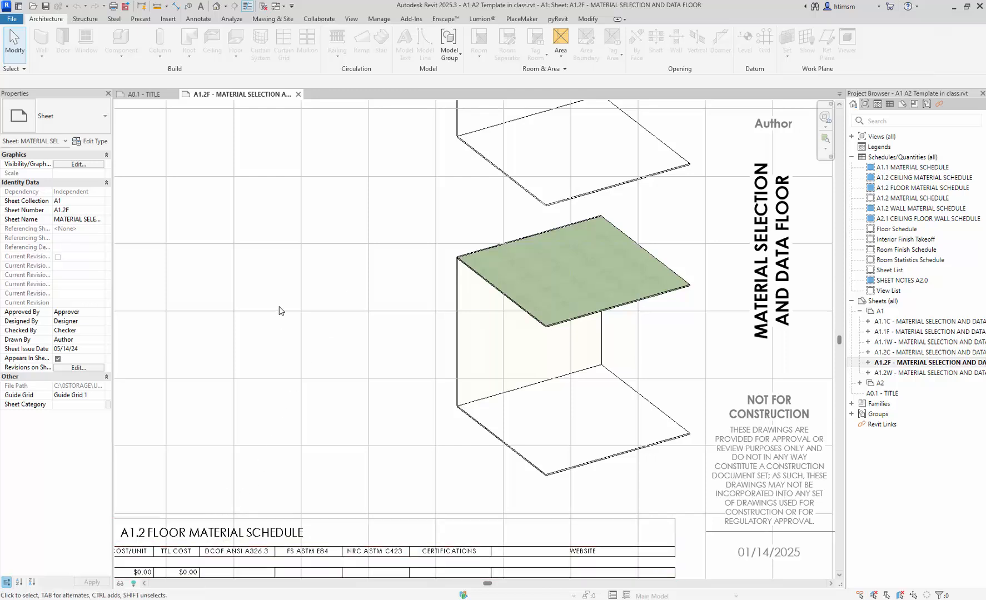
# - Open the Material Browser from Manage and create a new default material
pyautogui.press('m')
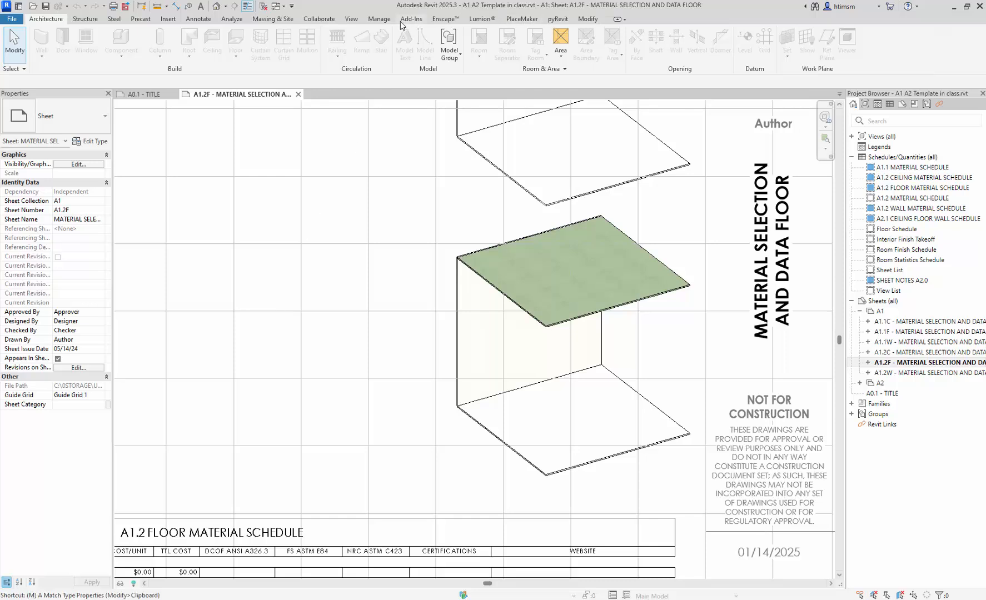
pyautogui.click(370, 21)
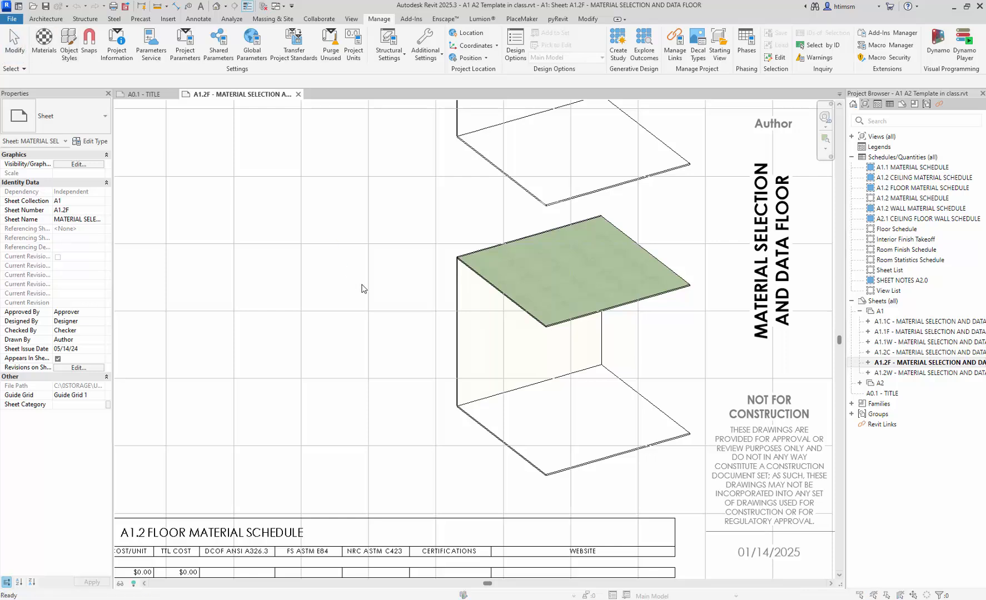
pyautogui.press('m')
pyautogui.press('a')
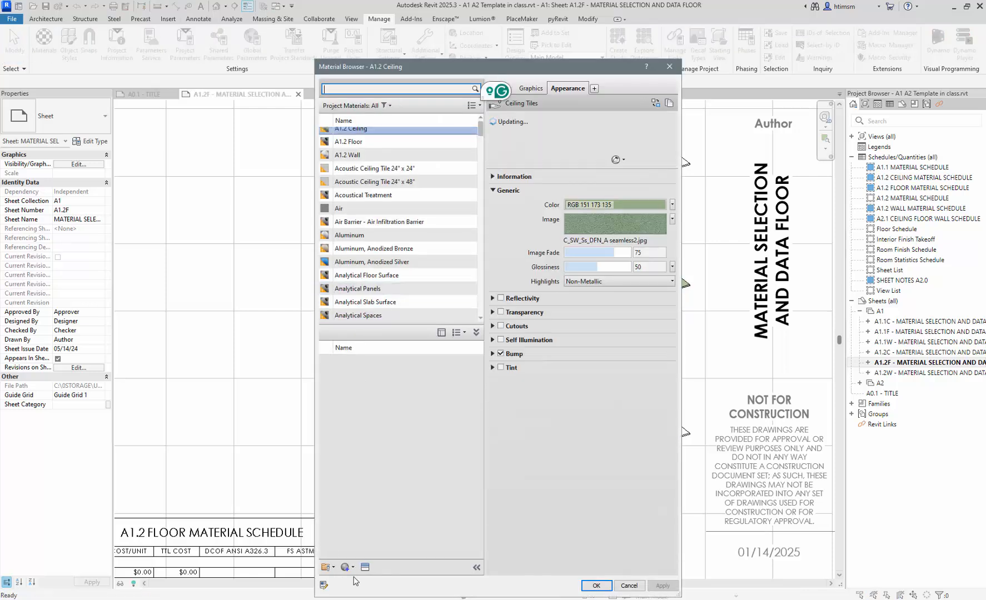
pyautogui.click(352, 568)
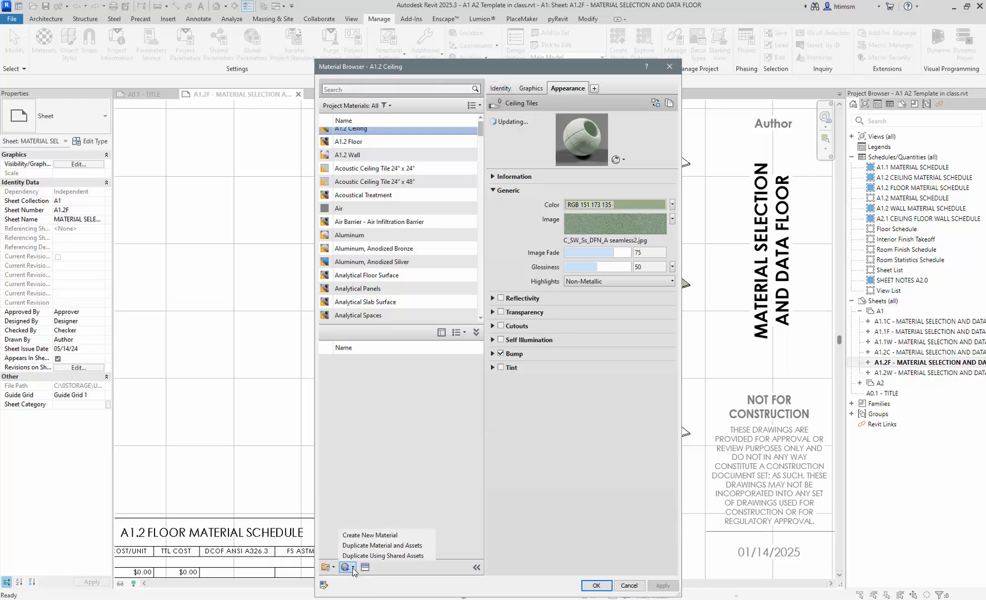
pyautogui.click(359, 536)
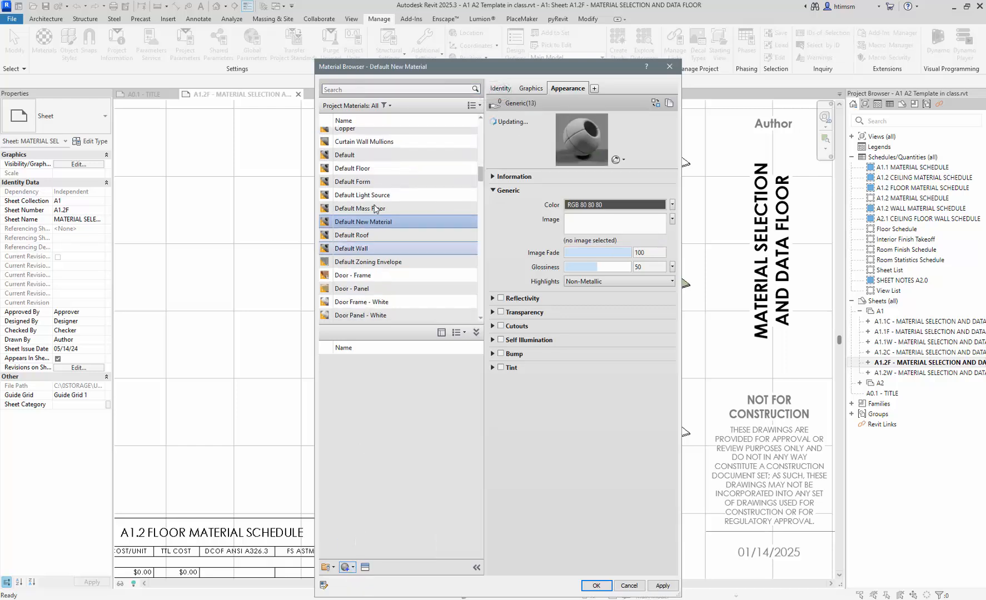
# - Rename the new material to 'A1.2 Floor Tile' and start choosing its appearance image
pyautogui.rightClick(369, 224)
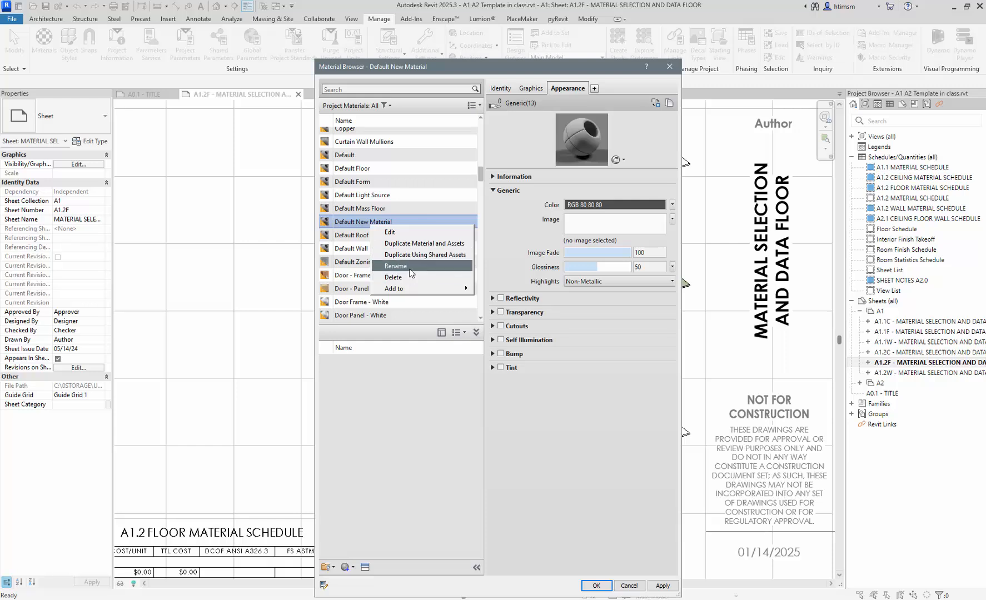
pyautogui.click(410, 266)
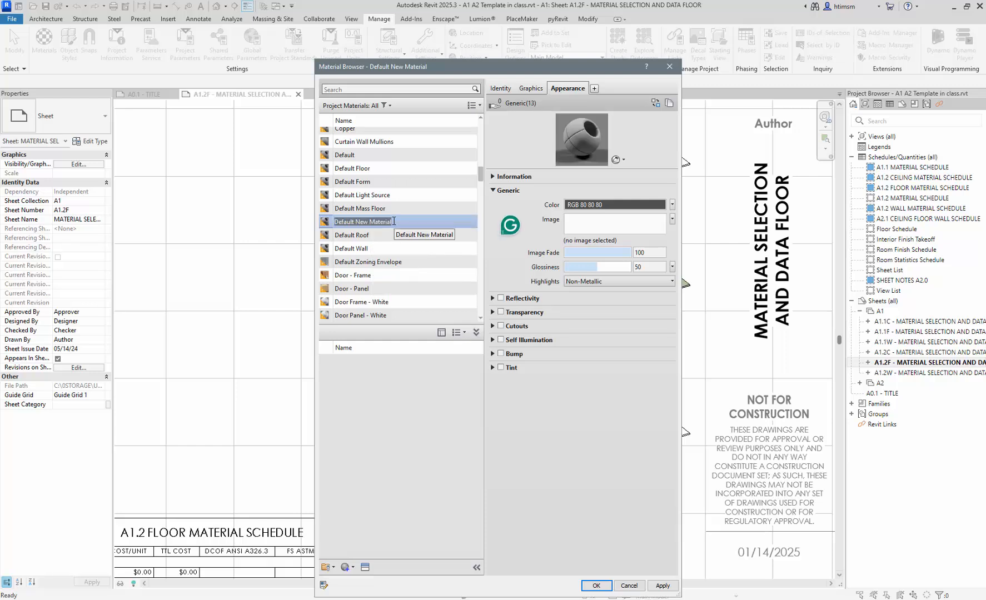
pyautogui.write('A.1.1')
pyautogui.press('BackSpace')
pyautogui.write('2 Floor ')
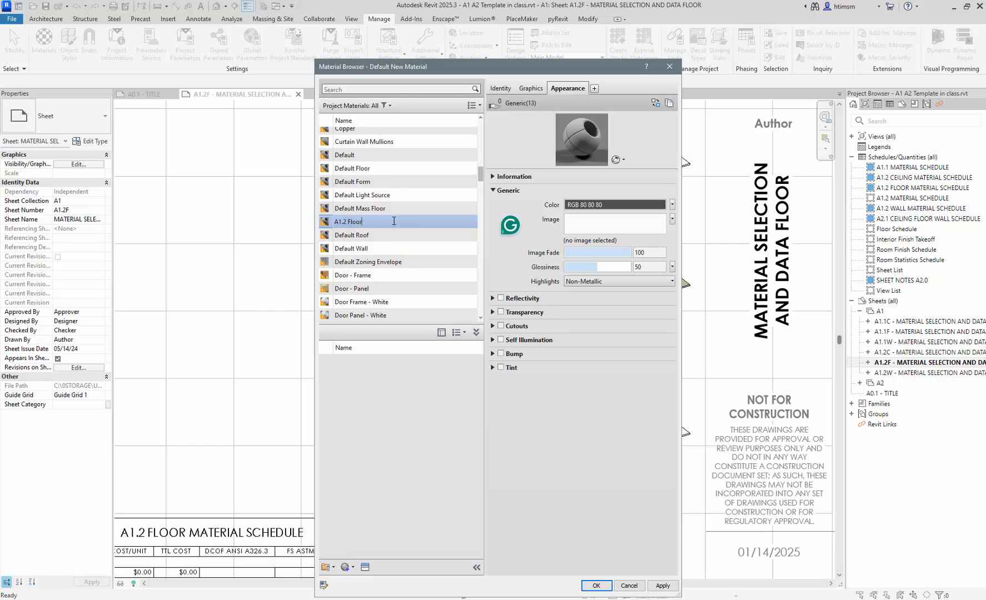
pyautogui.write('Tile')
pyautogui.press('Return')
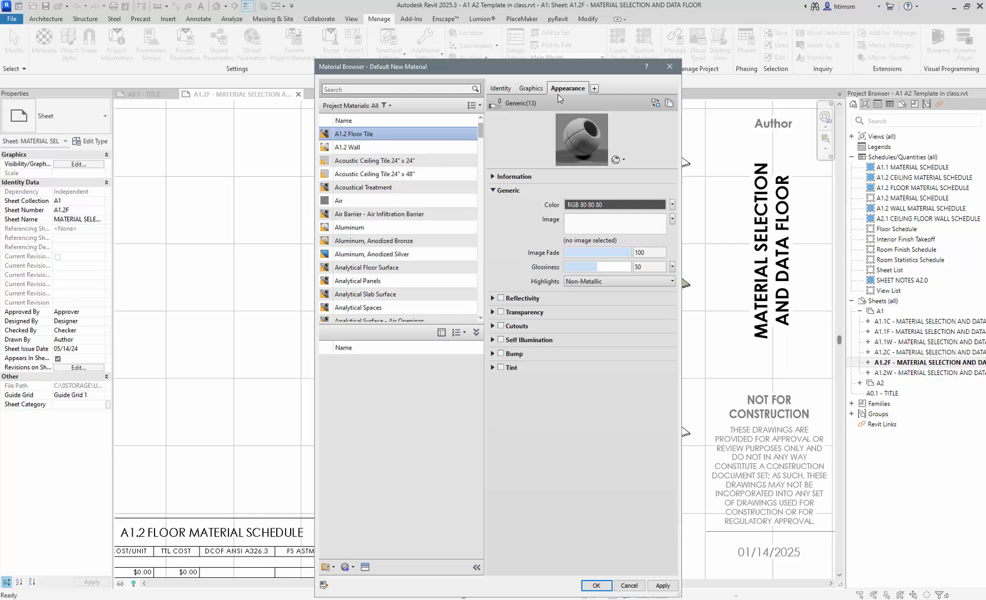
pyautogui.click(581, 242)
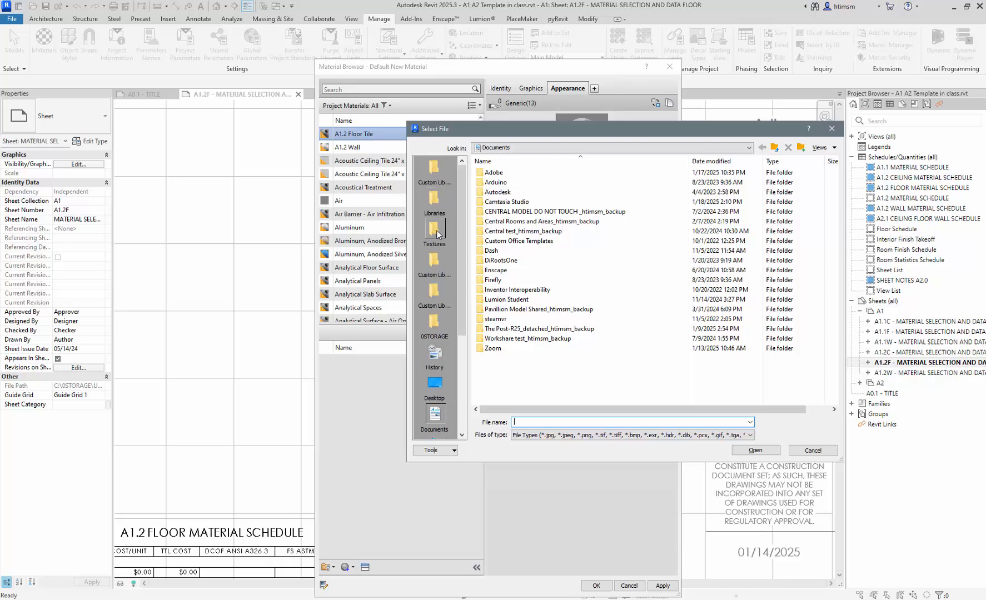
# - Load the 12-Inch-Espanola texture JPG from the Texture Maps folder as the material image
pyautogui.click(441, 325)
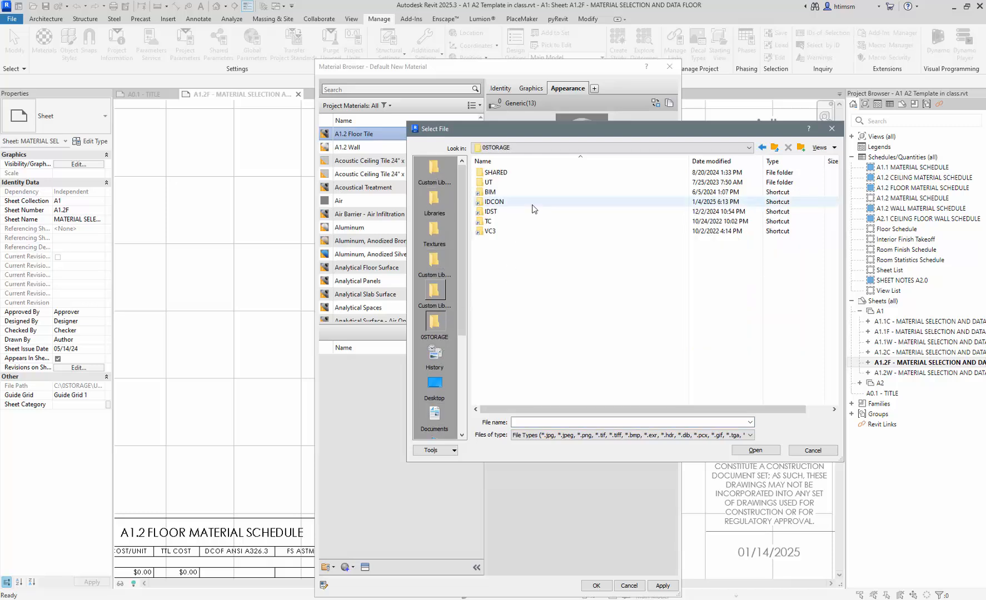
pyautogui.doubleClick(494, 202)
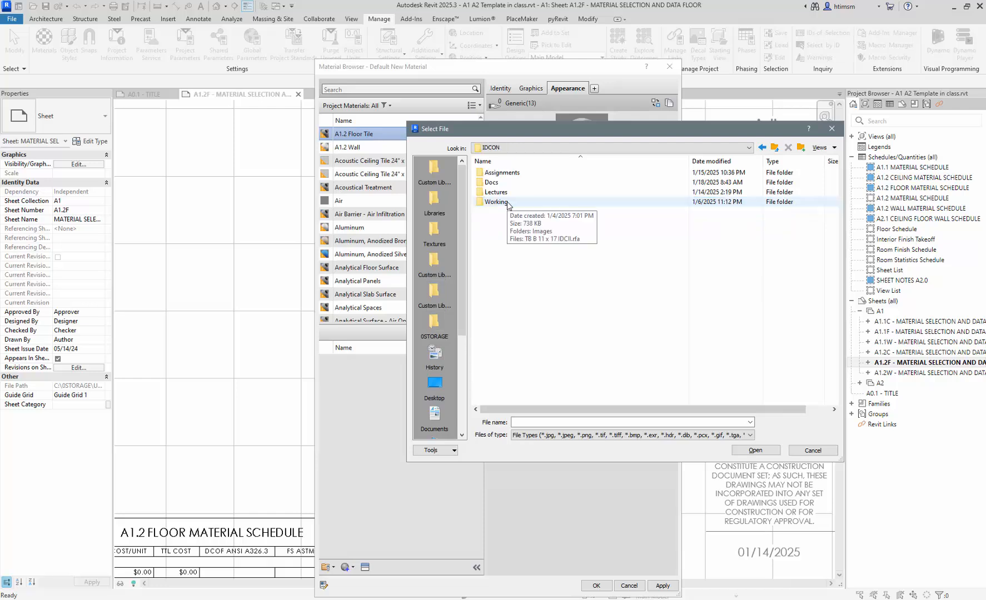
pyautogui.doubleClick(497, 192)
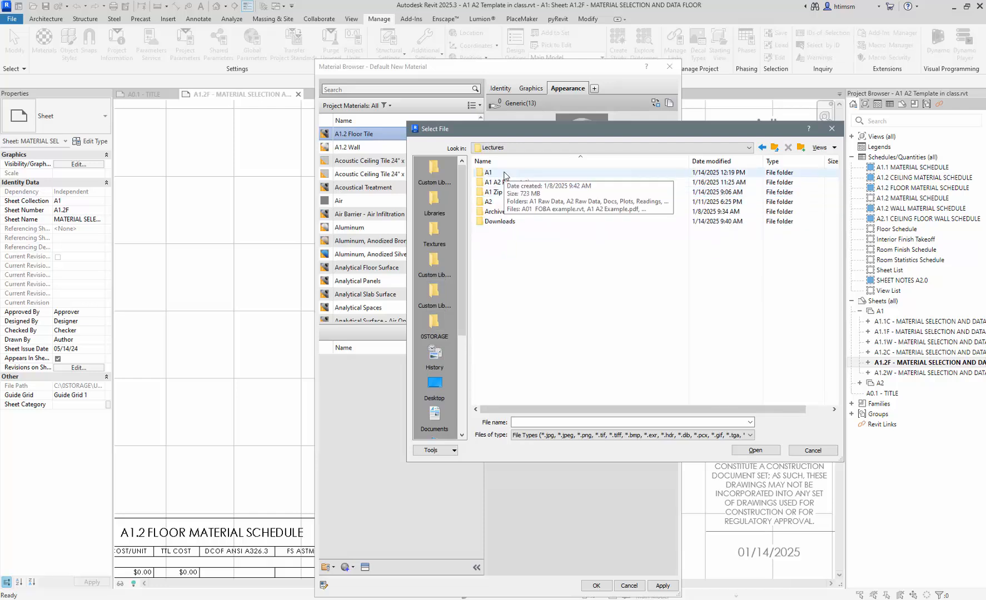
pyautogui.doubleClick(503, 174)
pyautogui.doubleClick(492, 222)
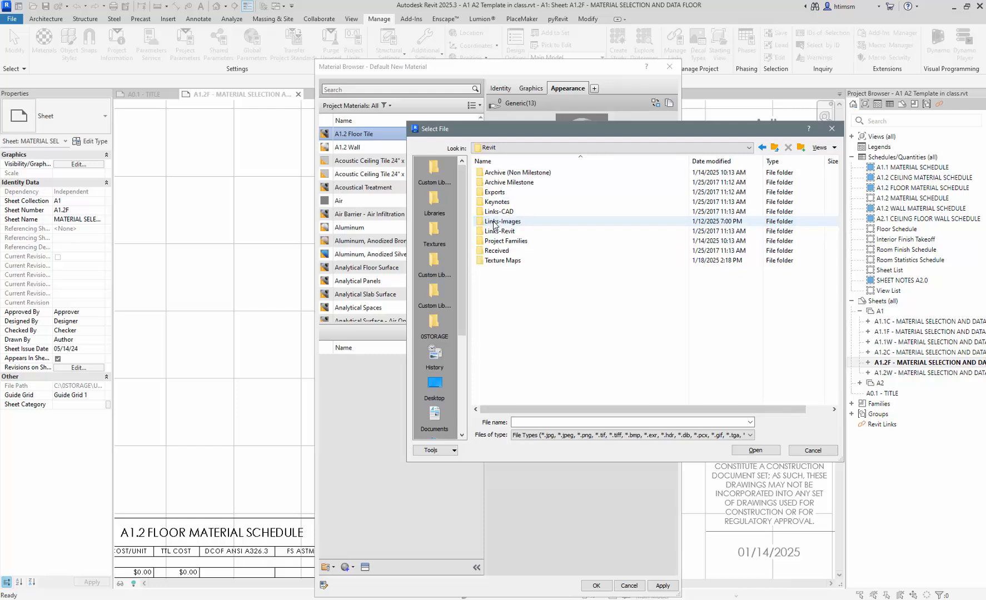
pyautogui.doubleClick(497, 262)
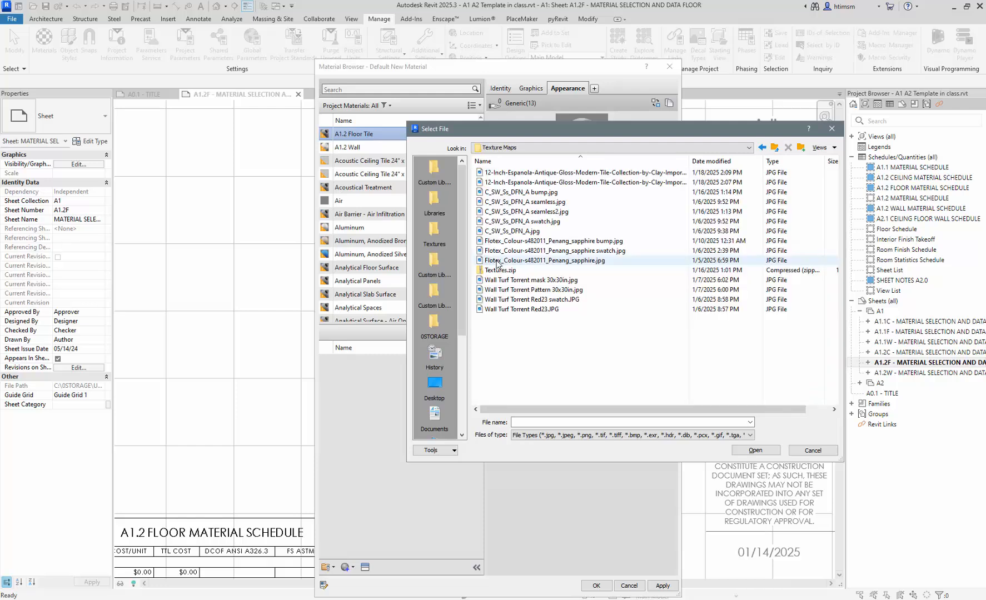
pyautogui.click(833, 147)
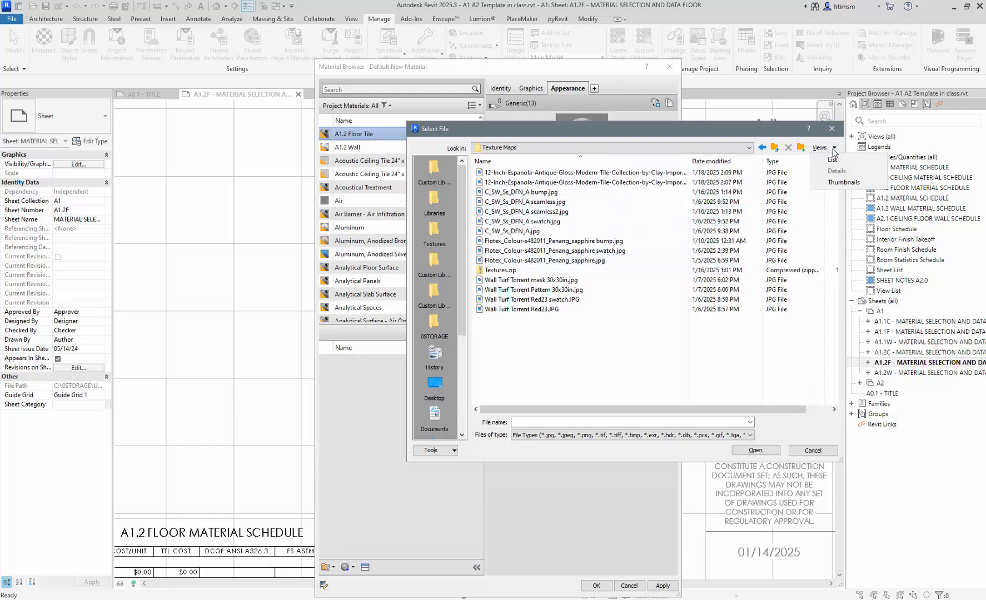
pyautogui.click(843, 182)
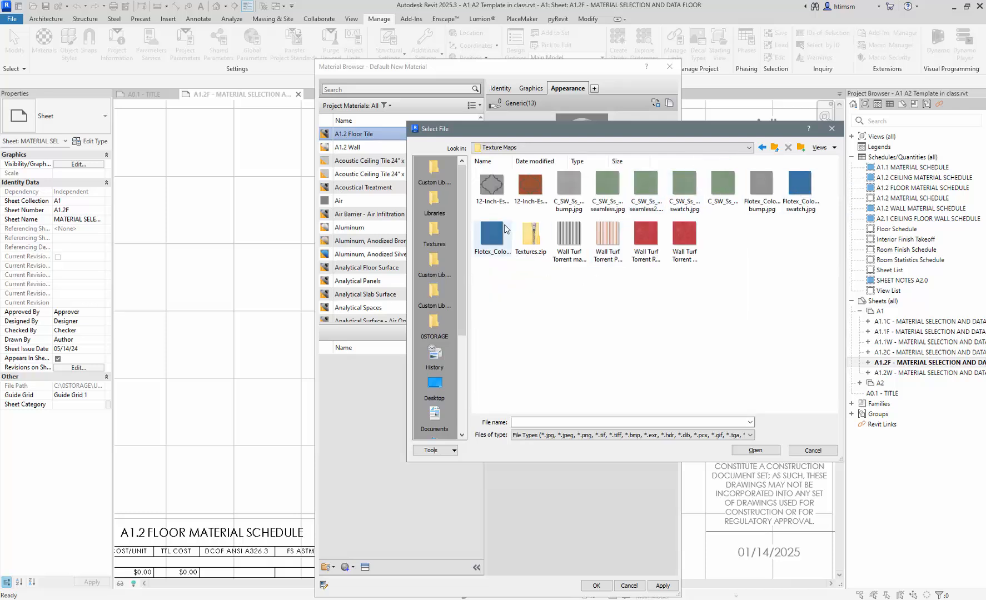
pyautogui.click(529, 189)
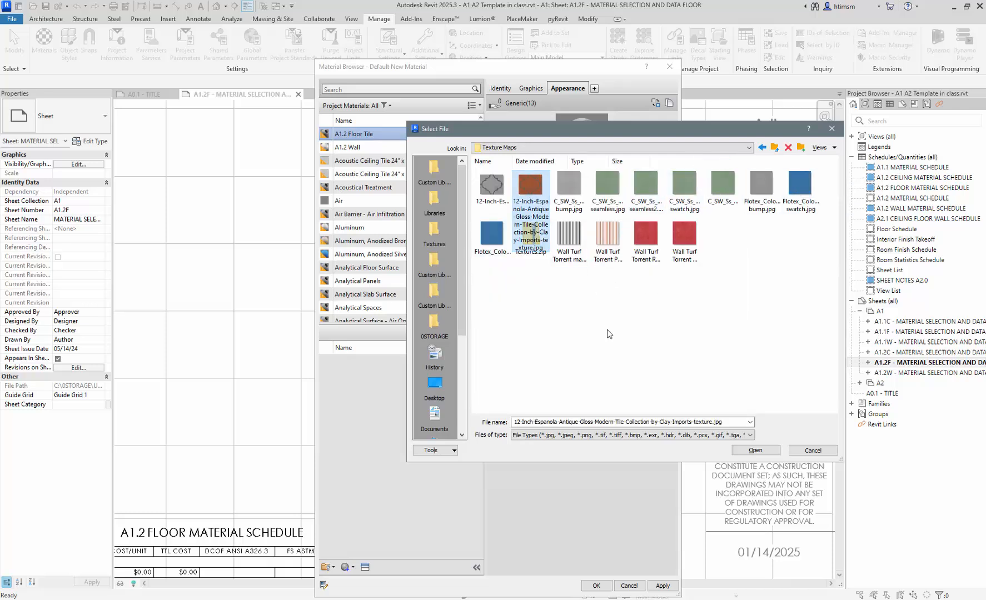
pyautogui.click(765, 451)
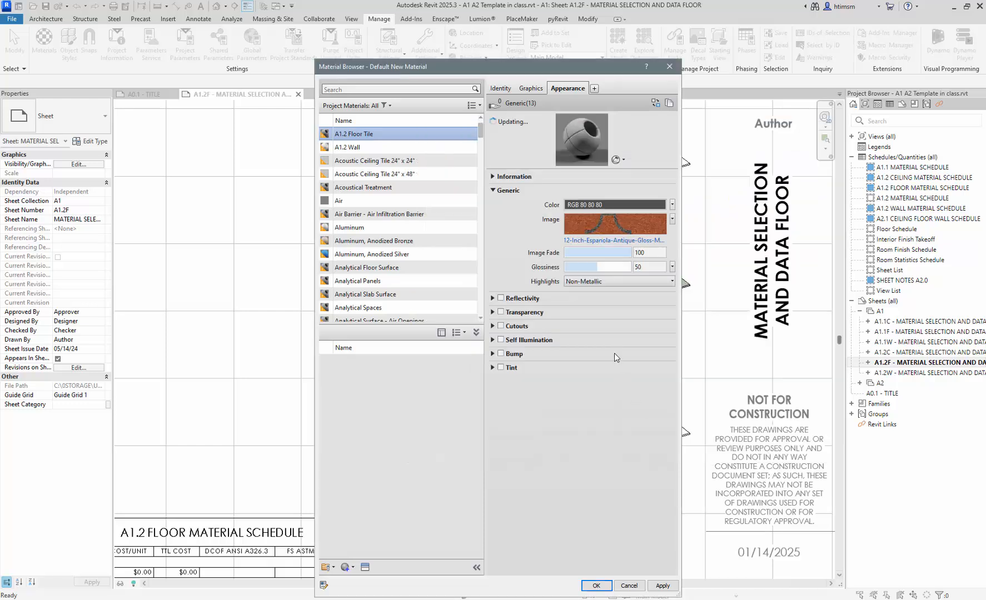
# - Open the tile image's Texture Editor, link texture transforms and toggle the aspect lock
pyautogui.click(605, 225)
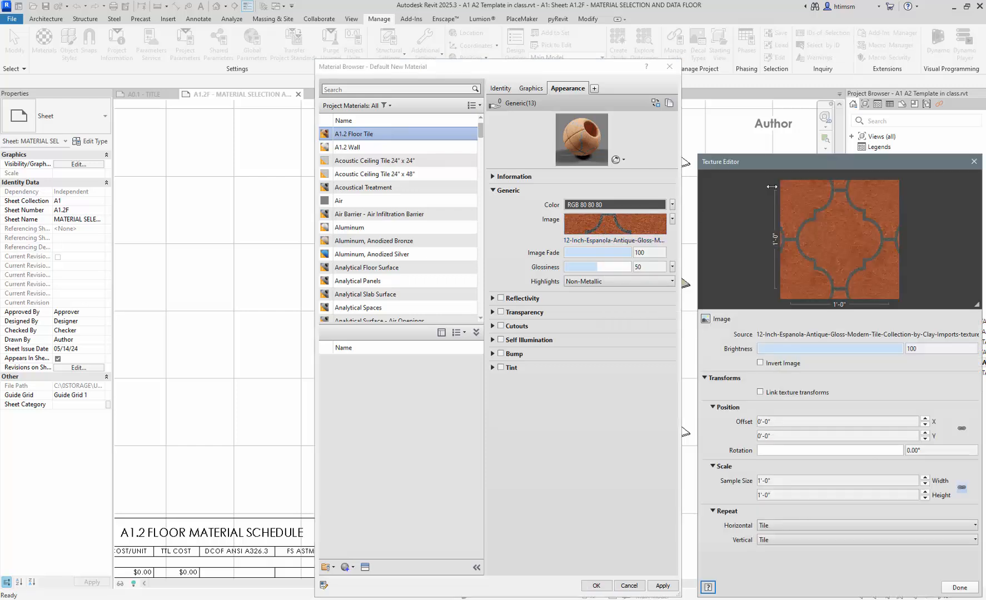
pyautogui.moveTo(821, 162); pyautogui.dragTo(458, 161)
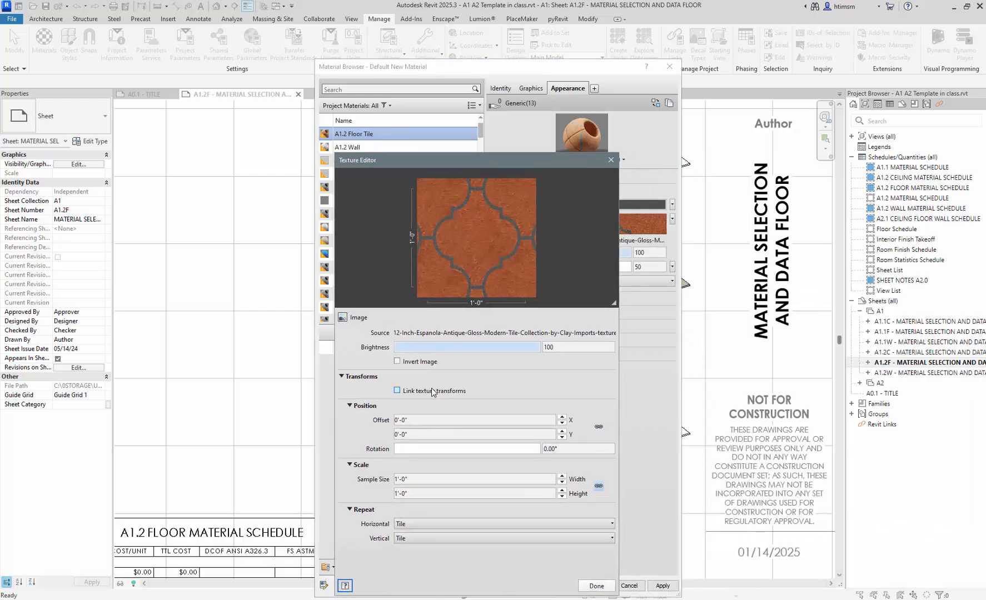
pyautogui.click(398, 390)
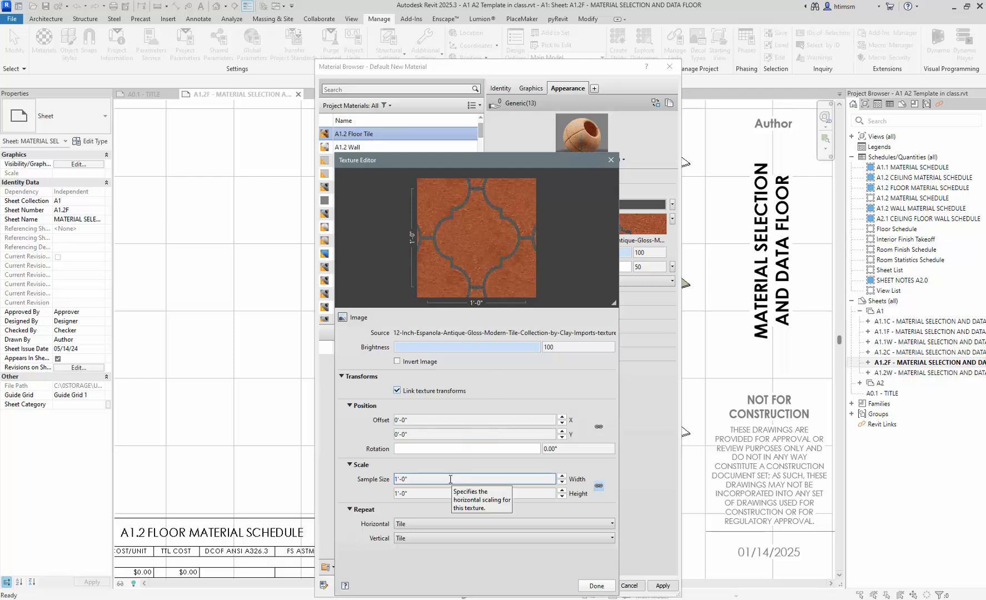
pyautogui.click(600, 487)
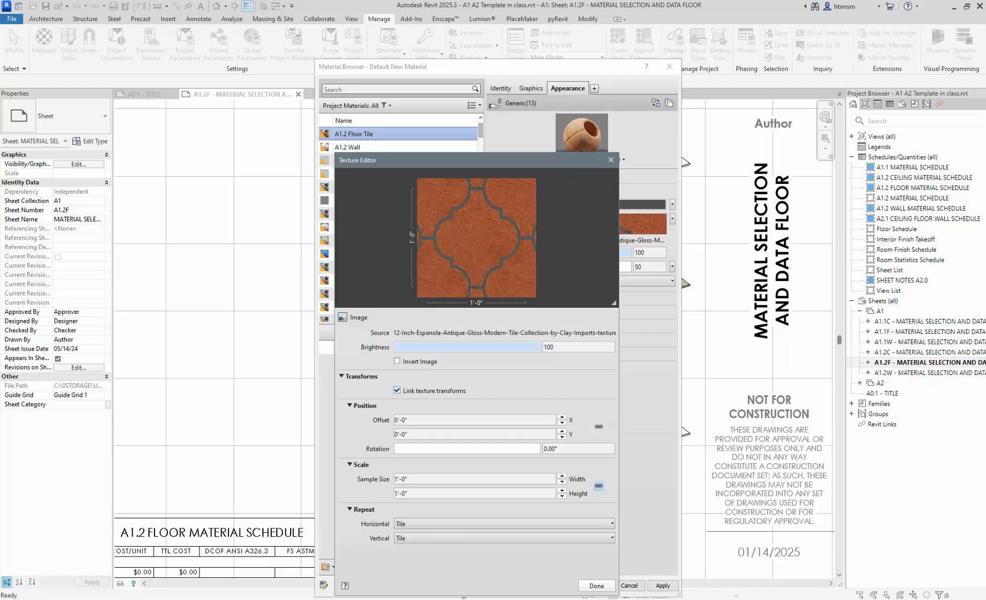
# - Check the tile drawing in AutoCAD, then return to Revit
pyautogui.moveTo(239, 595)
pyautogui.click(247, 567)
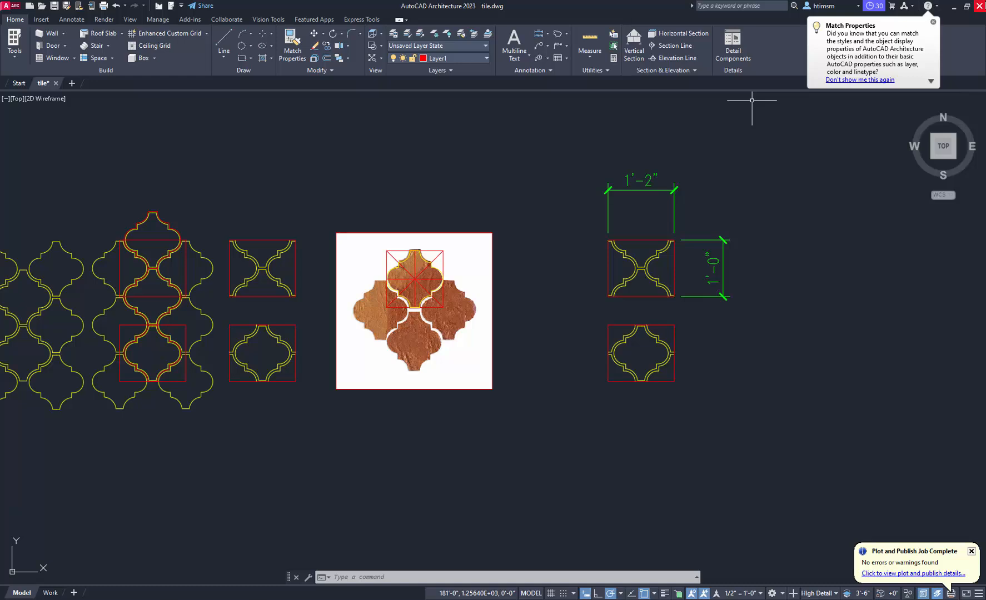
pyautogui.click(954, 12)
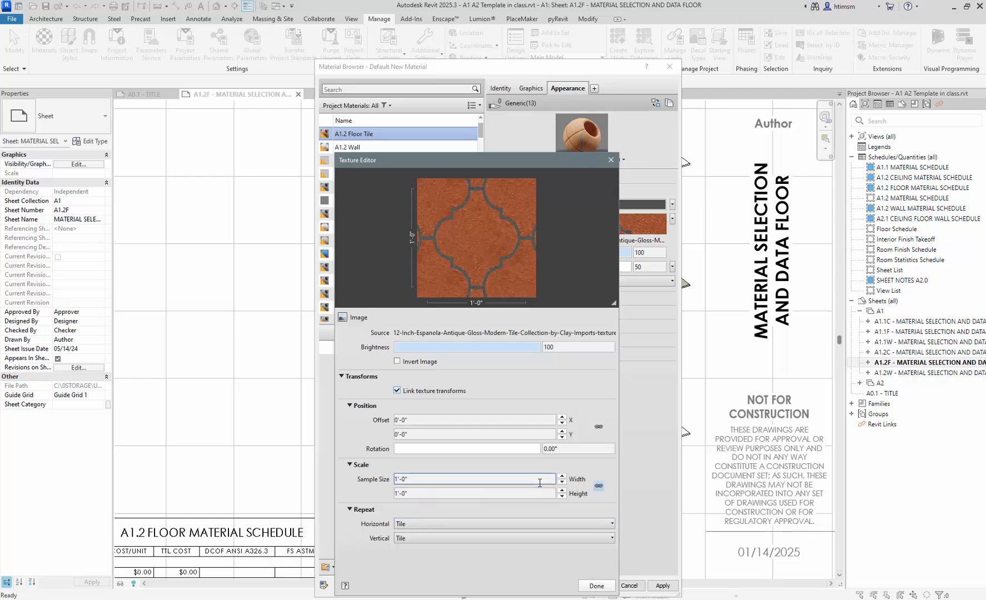
# - Unlock the aspect ratio and set the texture sample width to 1'-2", height staying 1'-0"
pyautogui.click(598, 487)
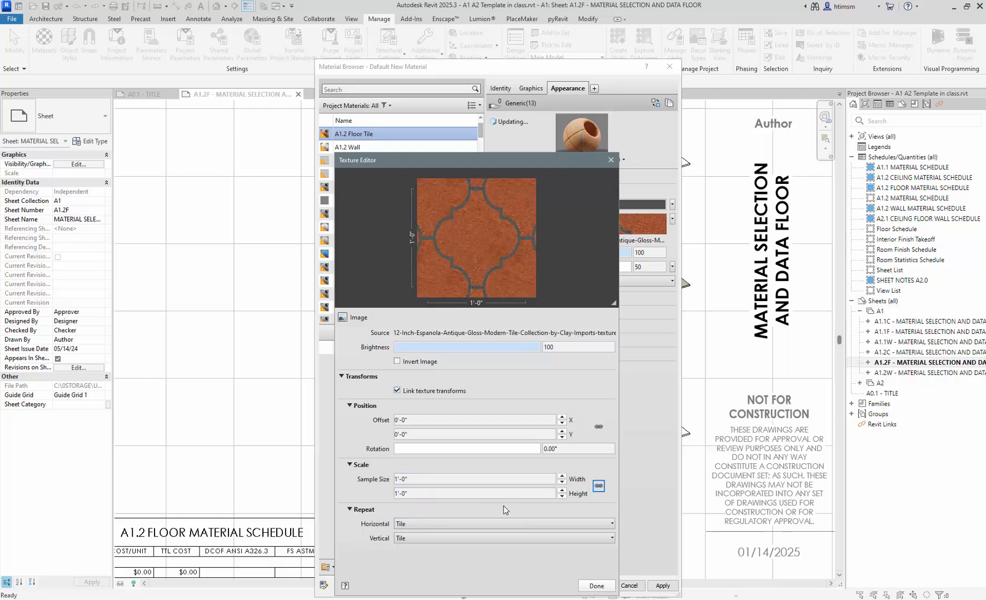
pyautogui.click(468, 479)
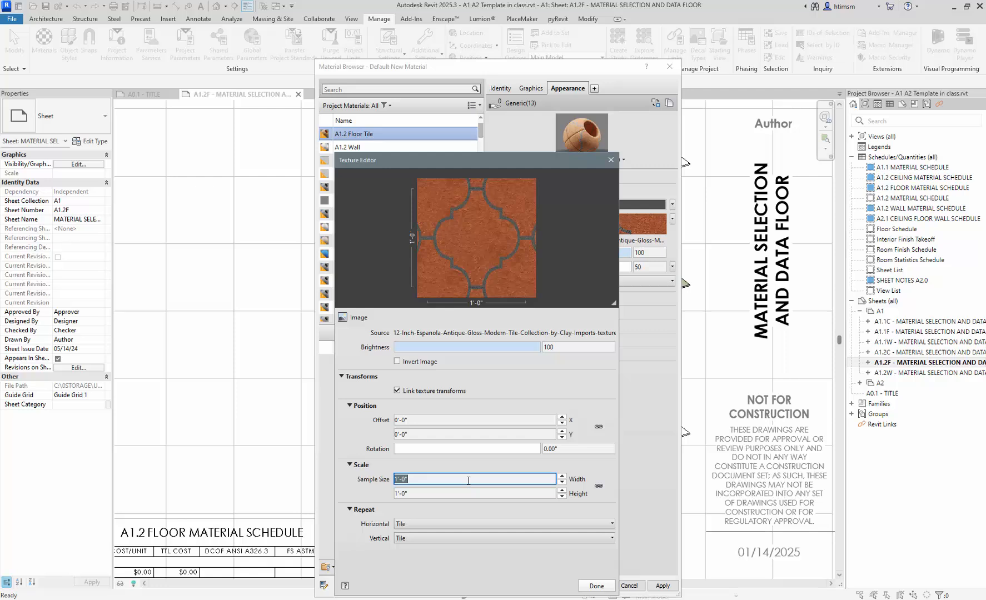
pyautogui.write("1'2")
pyautogui.click(515, 493)
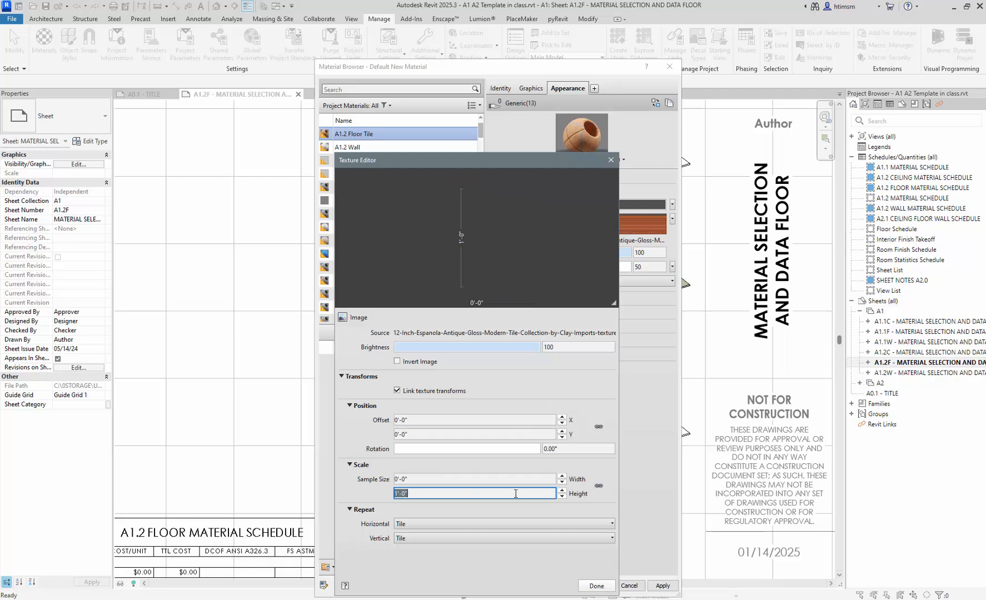
pyautogui.click(445, 479)
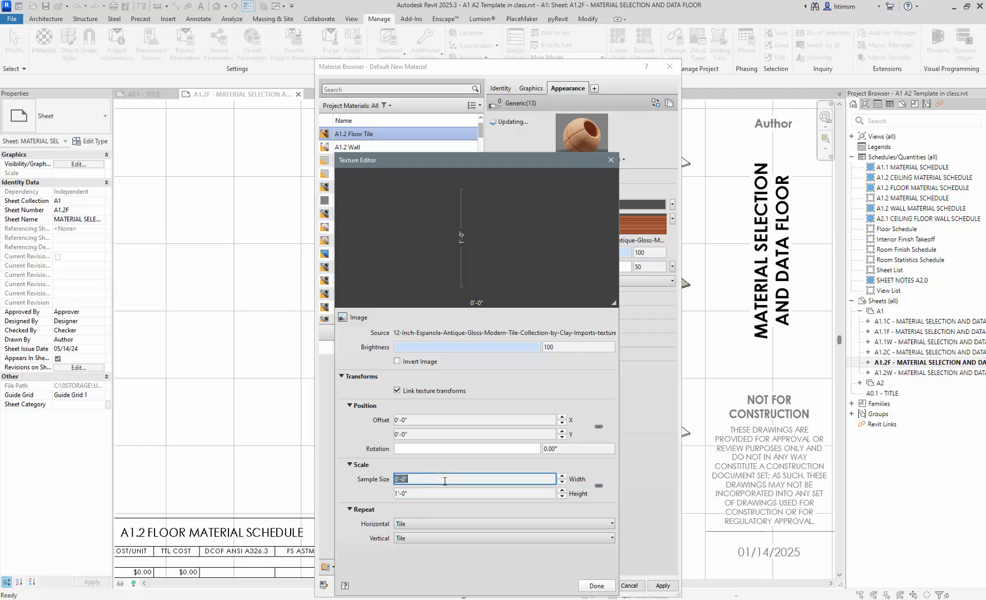
pyautogui.write('1')
pyautogui.write('\'-2"')
pyautogui.press('Return')
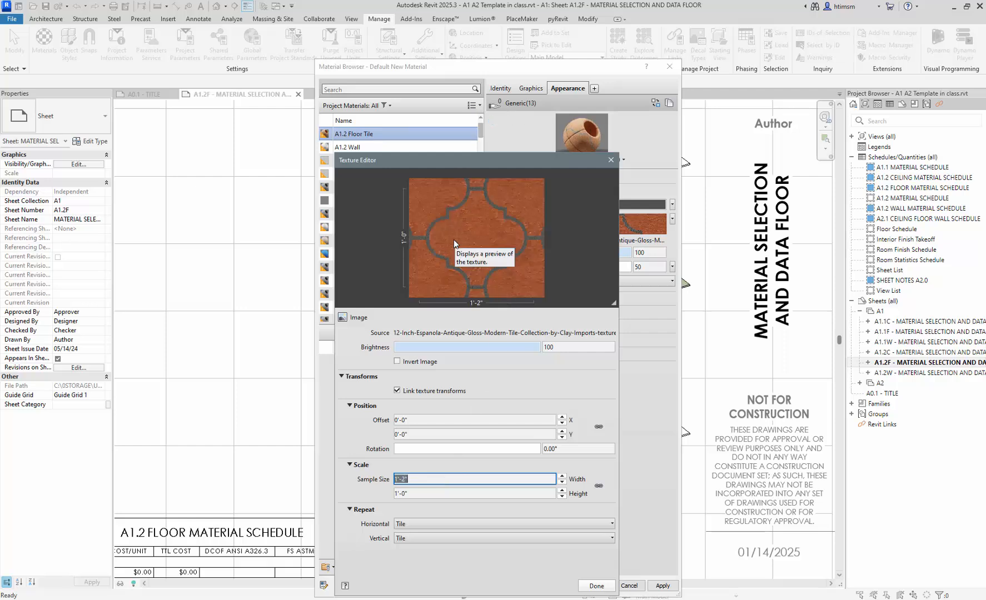
# - Show the AutoCAD tile drawing, dimensioned 1'-2" by 1'-0", in a smaller window over Revit
pyautogui.moveTo(239, 599)
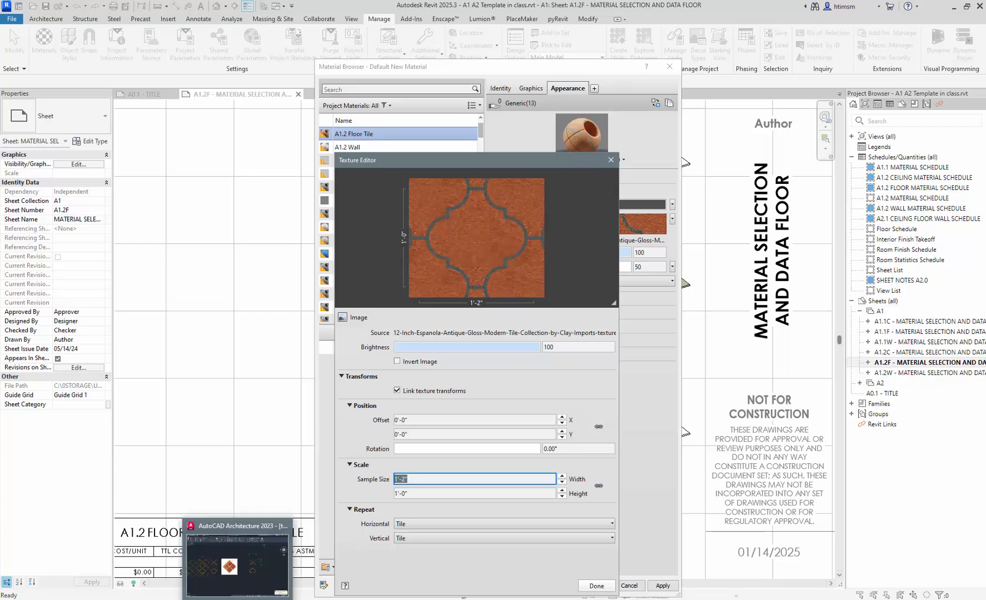
pyautogui.click(250, 555)
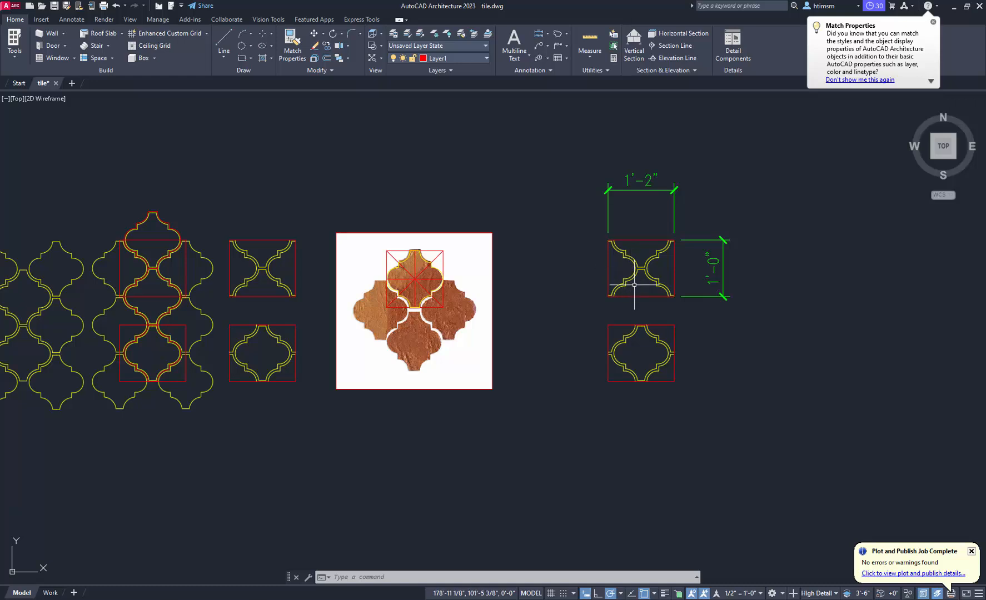
pyautogui.moveTo(590, 6); pyautogui.dragTo(529, 372)
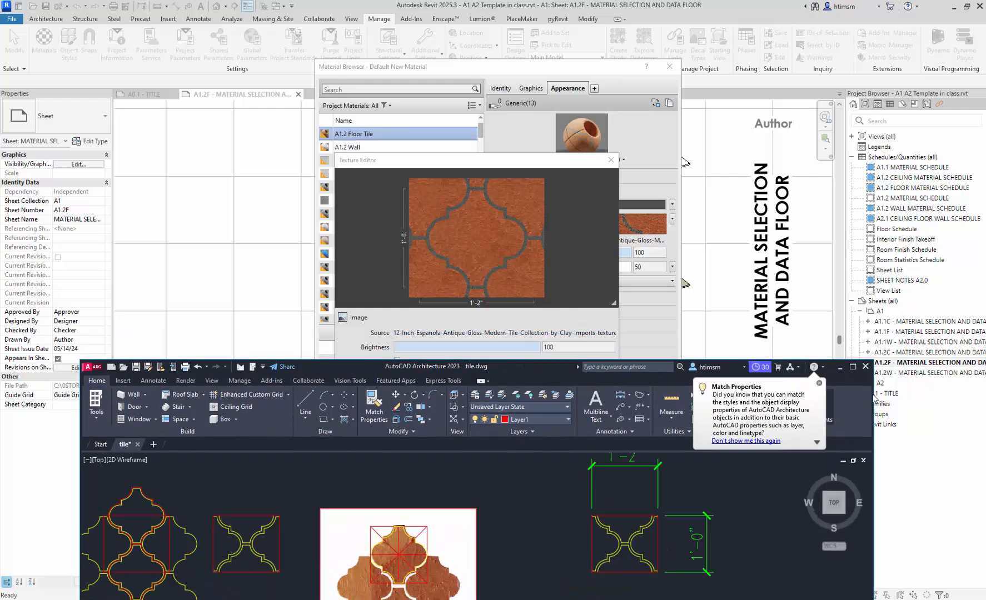
# - Close the texture editor and turn on a bump map for the material
pyautogui.click(838, 369)
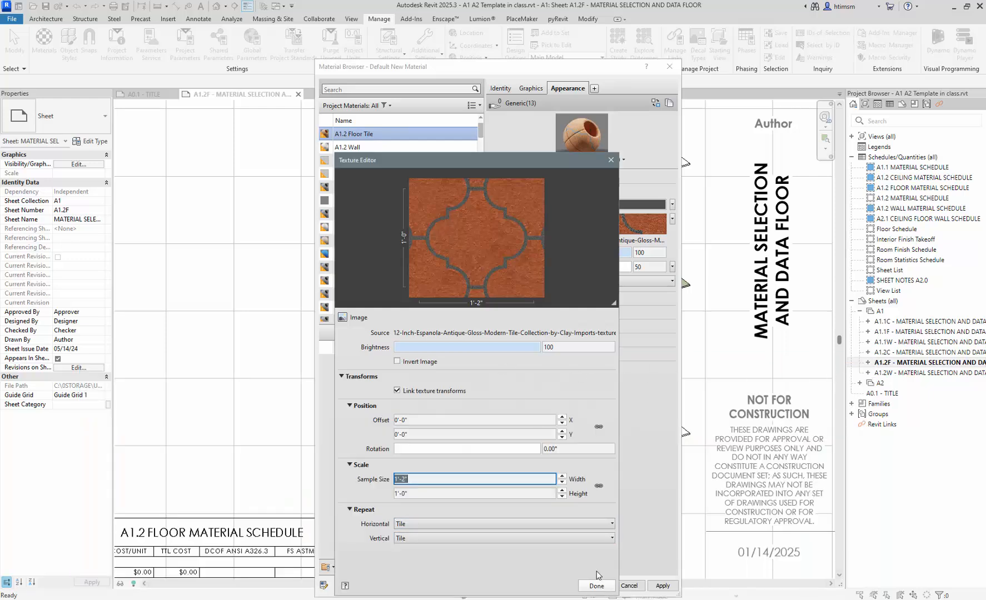
pyautogui.click(595, 587)
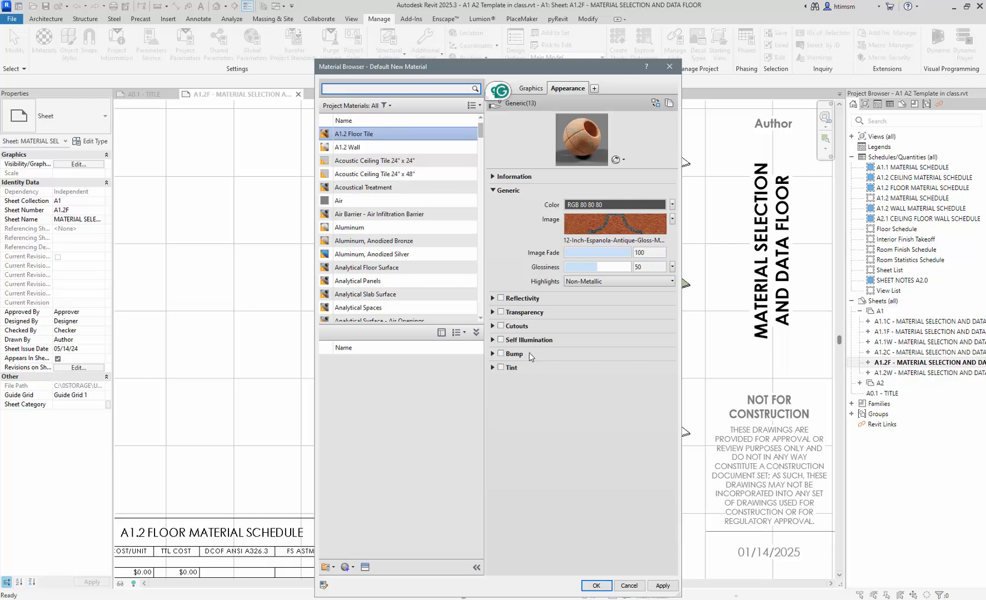
pyautogui.click(501, 356)
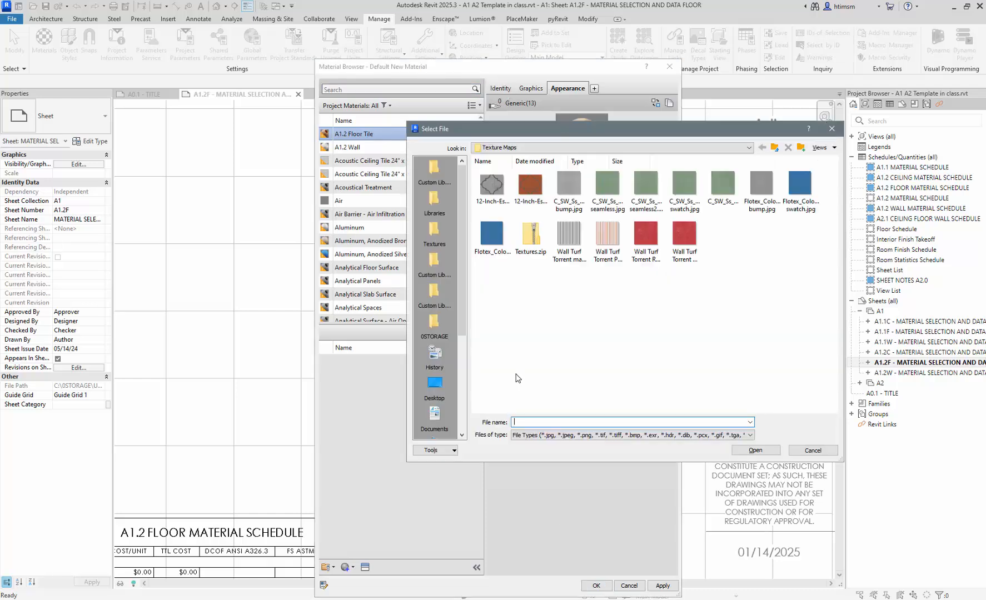
# - Load the 12-Inch Espanola bump image and set its sample width to 1'-2"
pyautogui.click(497, 195)
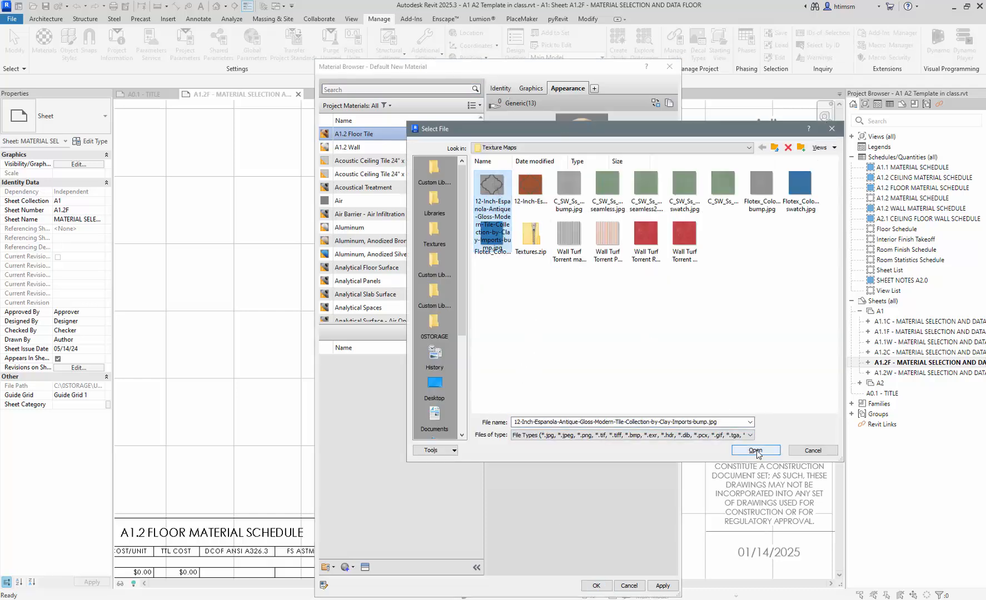
pyautogui.click(756, 450)
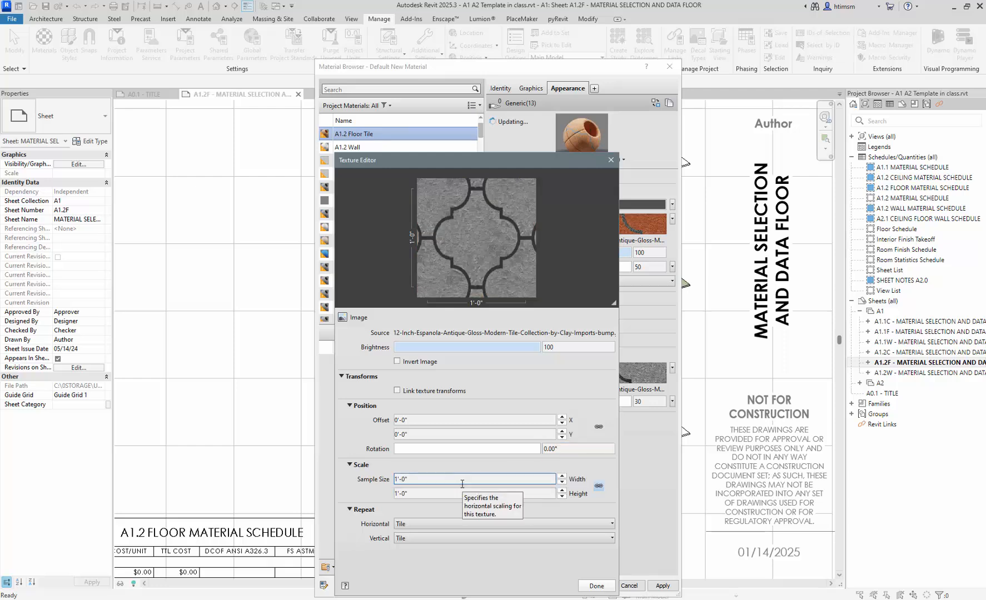
pyautogui.click(598, 487)
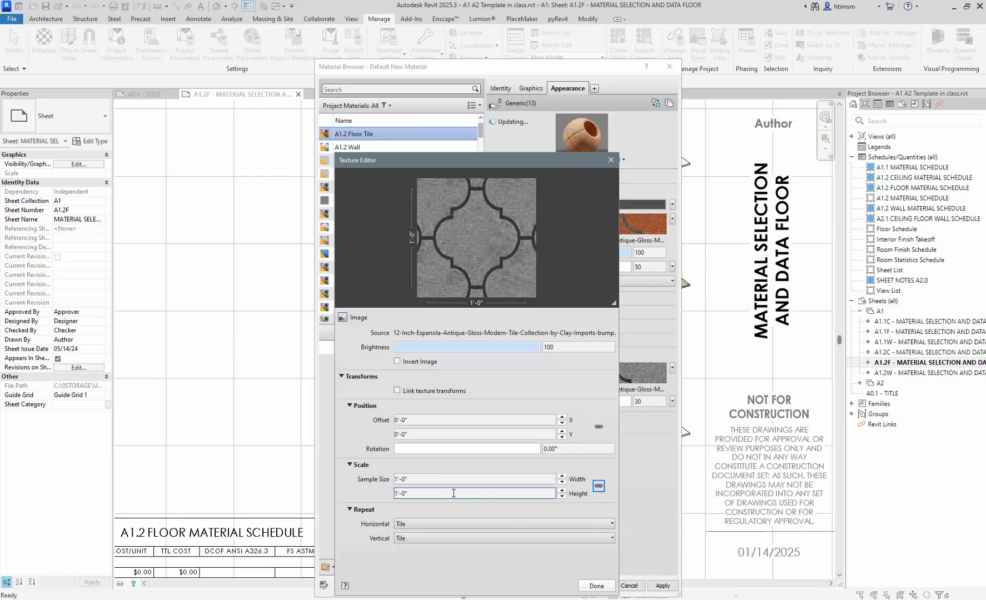
pyautogui.click(455, 479)
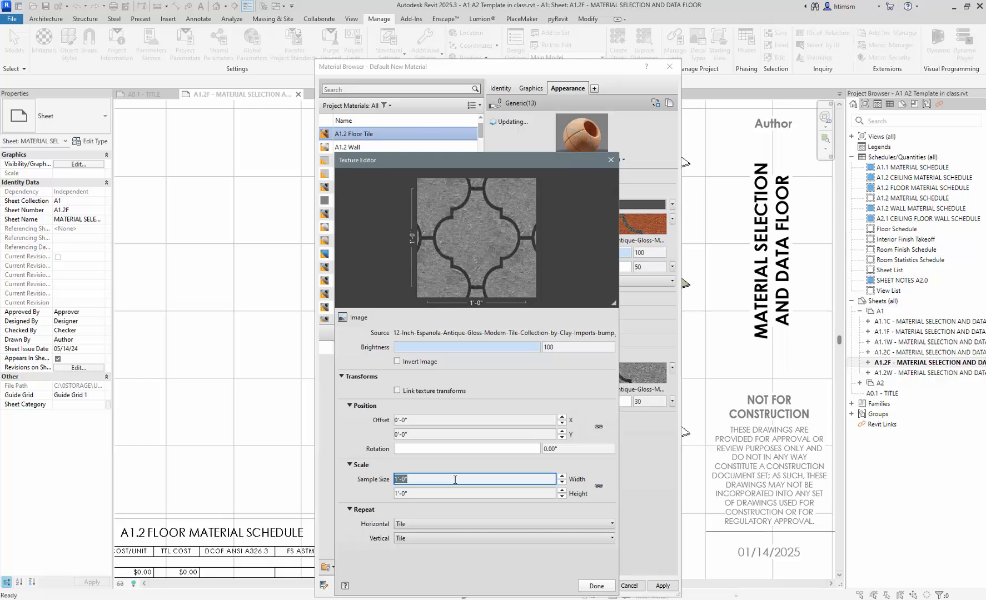
pyautogui.write("1'2")
pyautogui.click(594, 585)
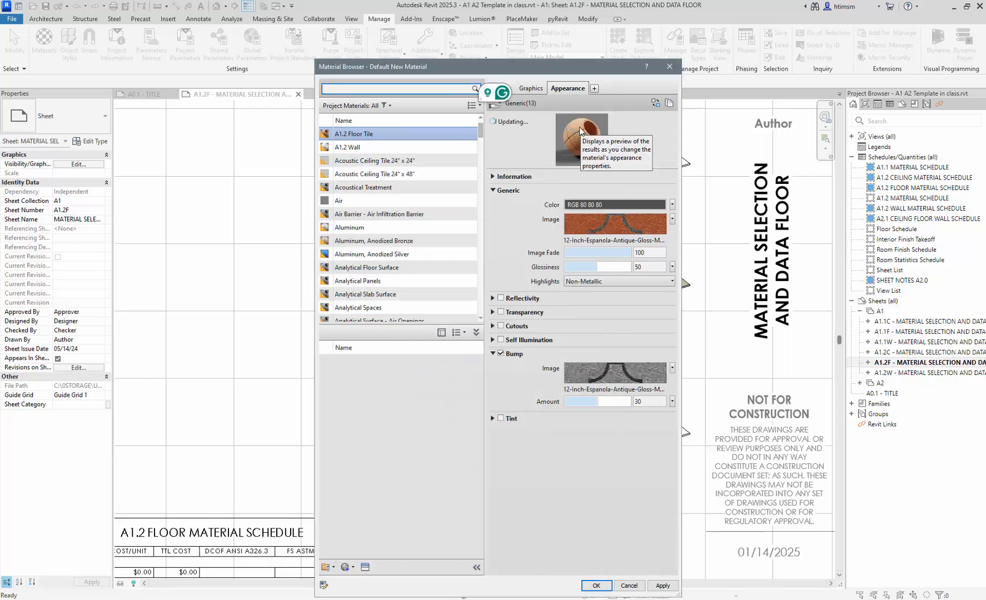
# - Enable Use Render Appearance and set the 12" Tile model foreground pattern, then close the browser
pyautogui.click(533, 89)
pyautogui.click(553, 116)
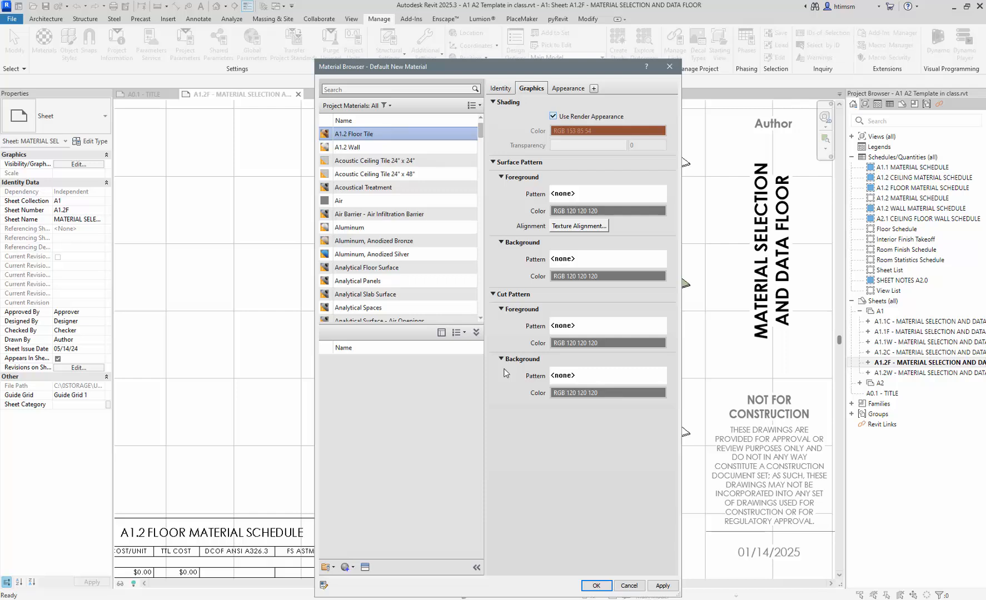
pyautogui.click(568, 196)
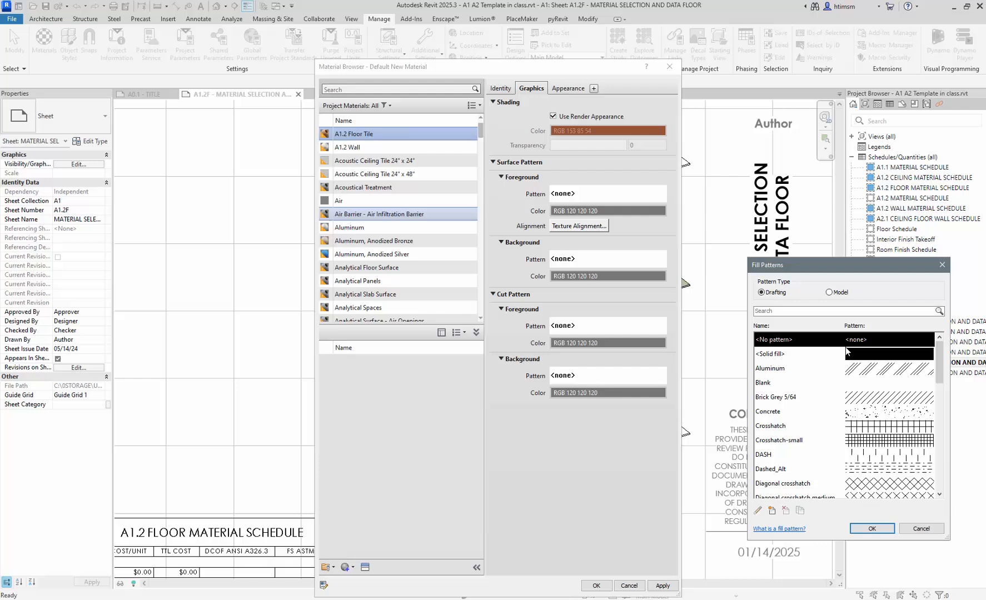
pyautogui.click(829, 291)
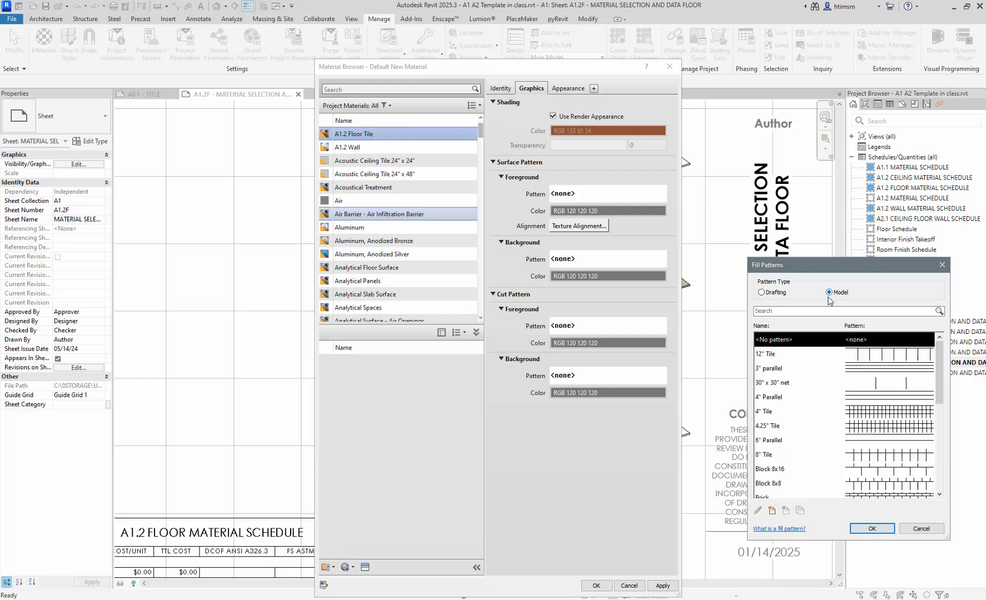
pyautogui.click(778, 355)
pyautogui.click(872, 528)
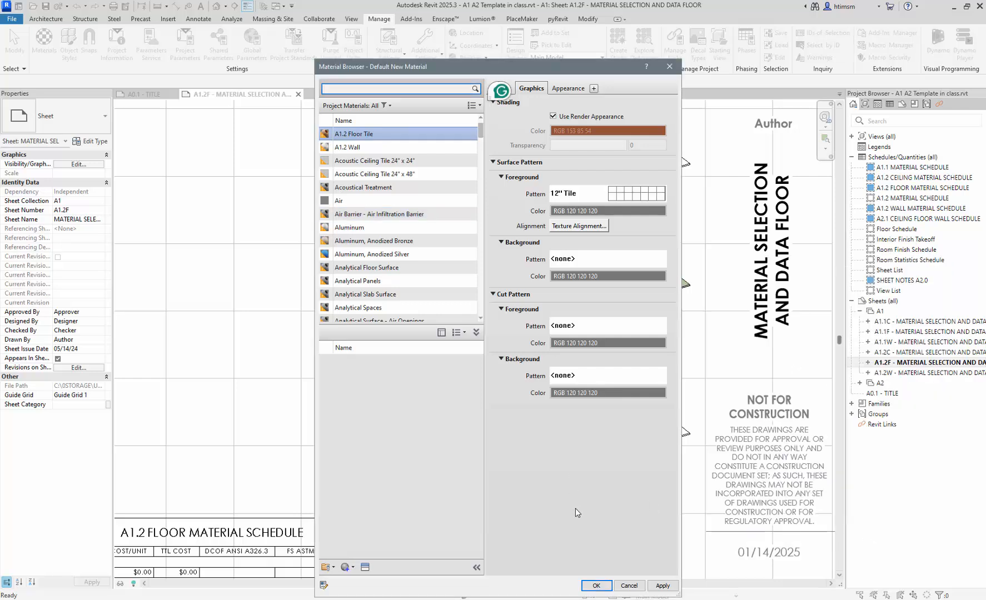
pyautogui.click(596, 586)
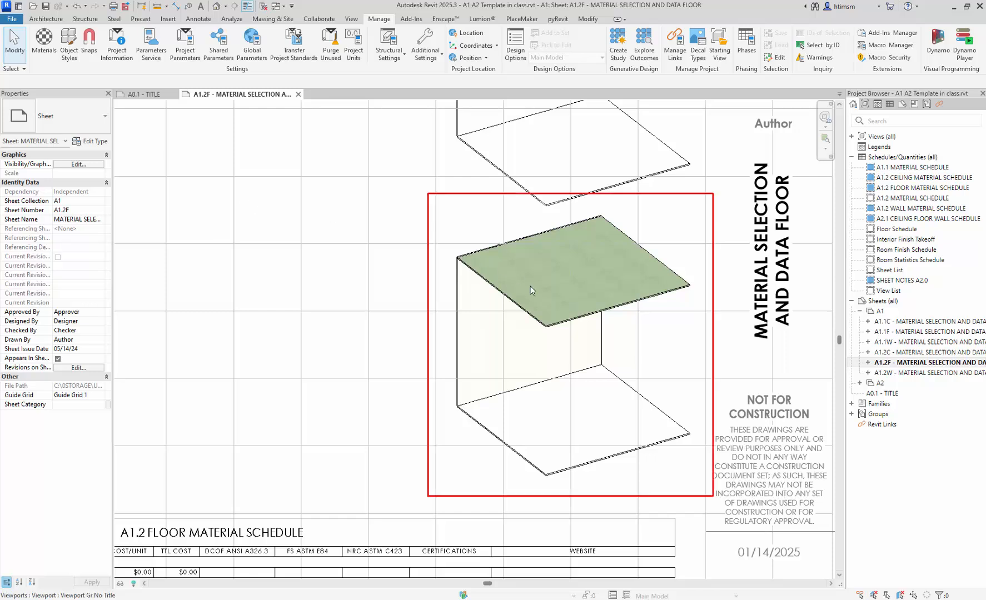
# - Assign A1.2 Floor Tile to the floor type's structure layer via Edit Type and close all dialogs
pyautogui.doubleClick(496, 416)
pyautogui.click(480, 431)
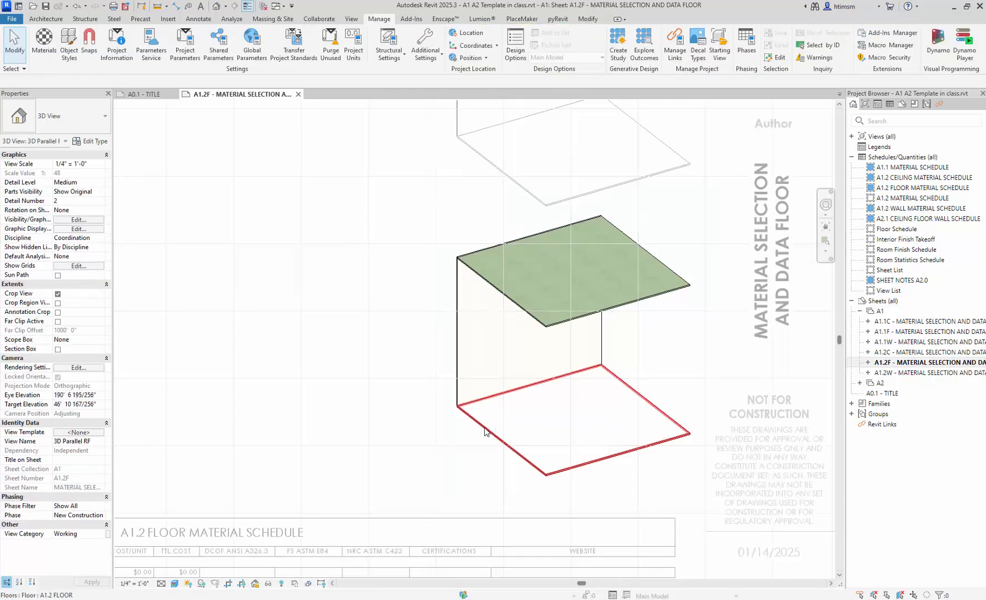
pyautogui.click(102, 142)
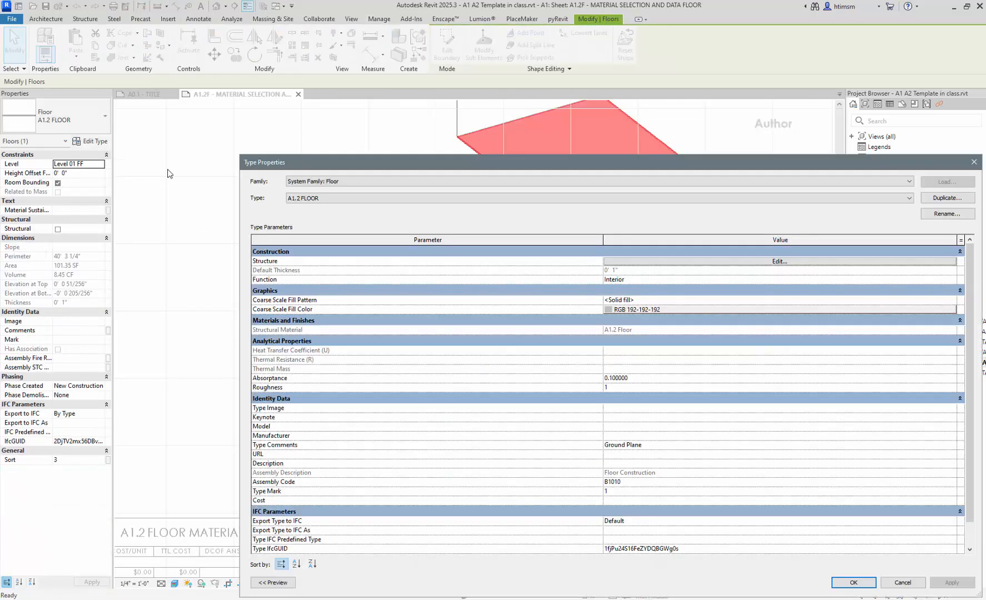
pyautogui.click(658, 262)
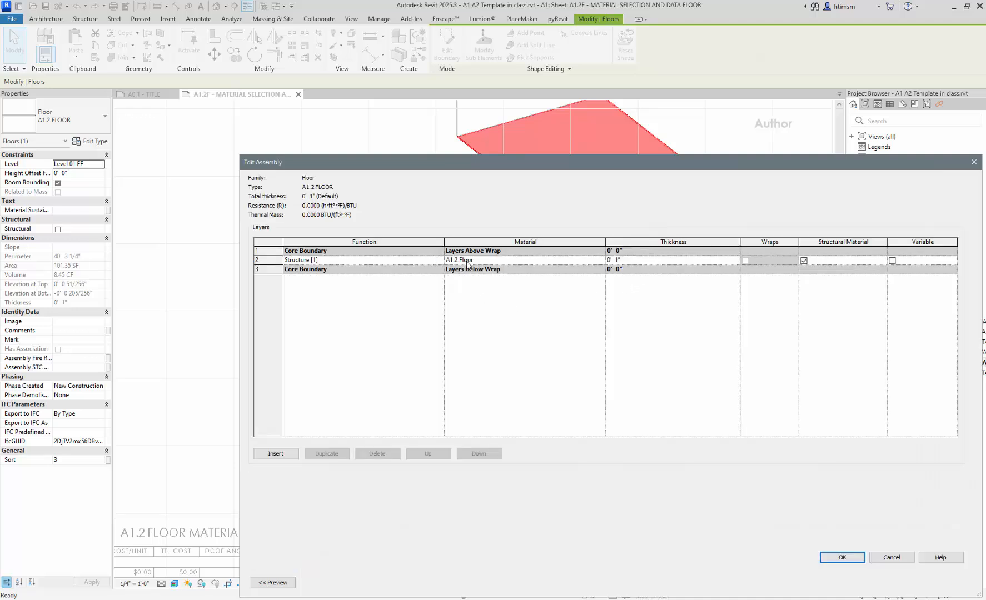
pyautogui.click(601, 260)
pyautogui.click(601, 260)
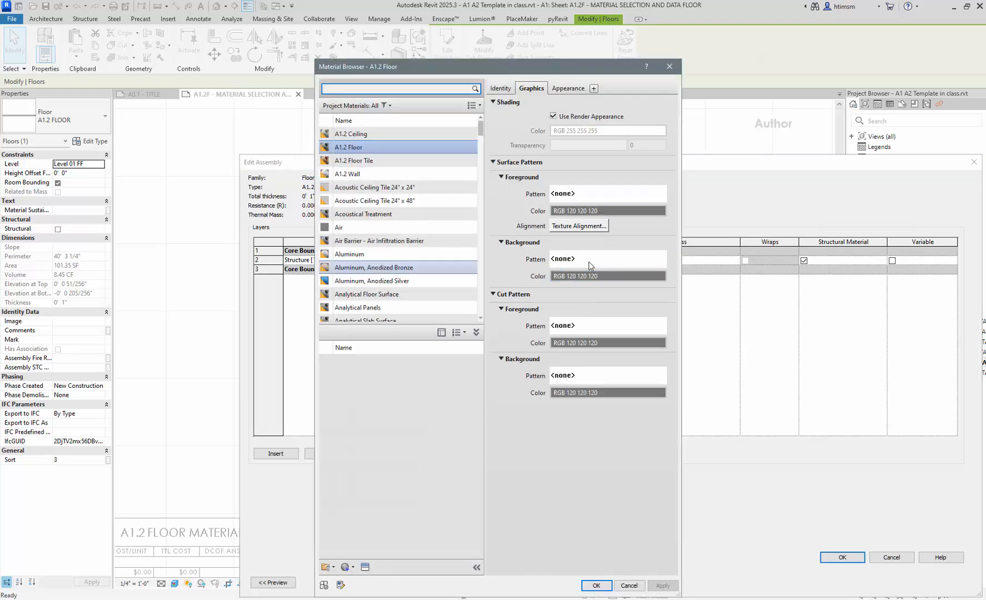
pyautogui.click(370, 161)
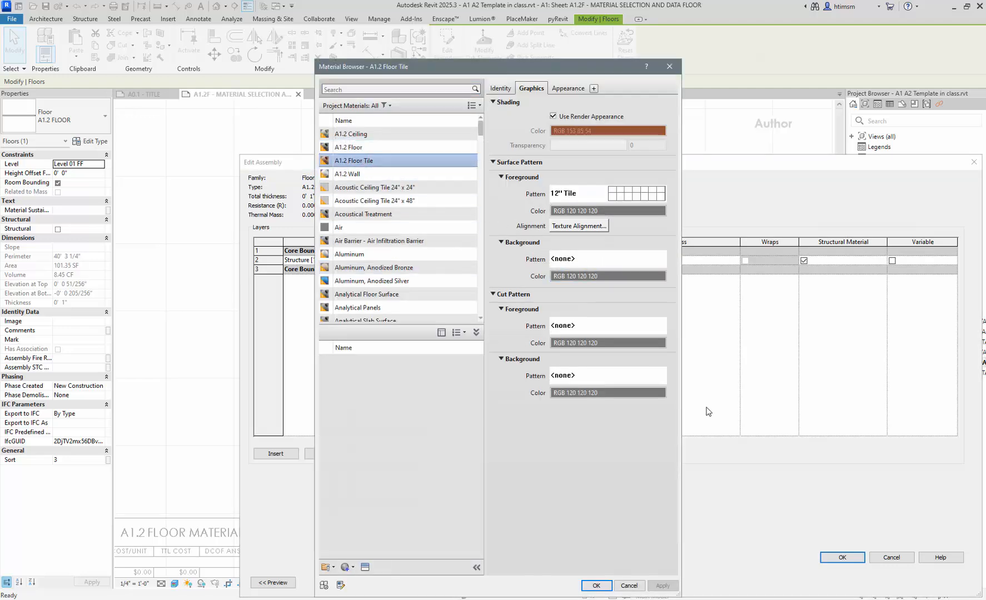
pyautogui.click(596, 586)
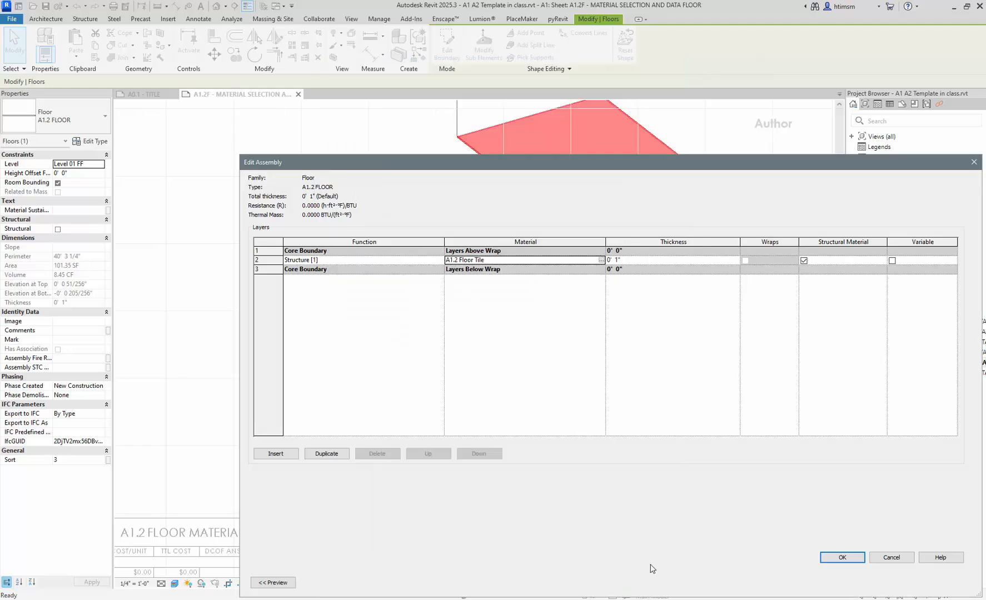
pyautogui.click(842, 558)
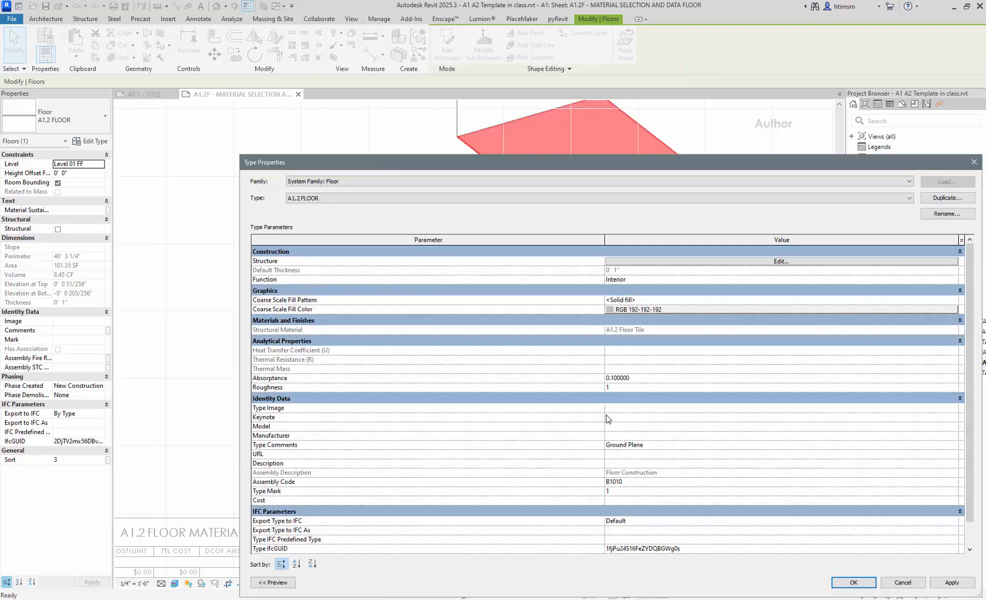
pyautogui.click(853, 582)
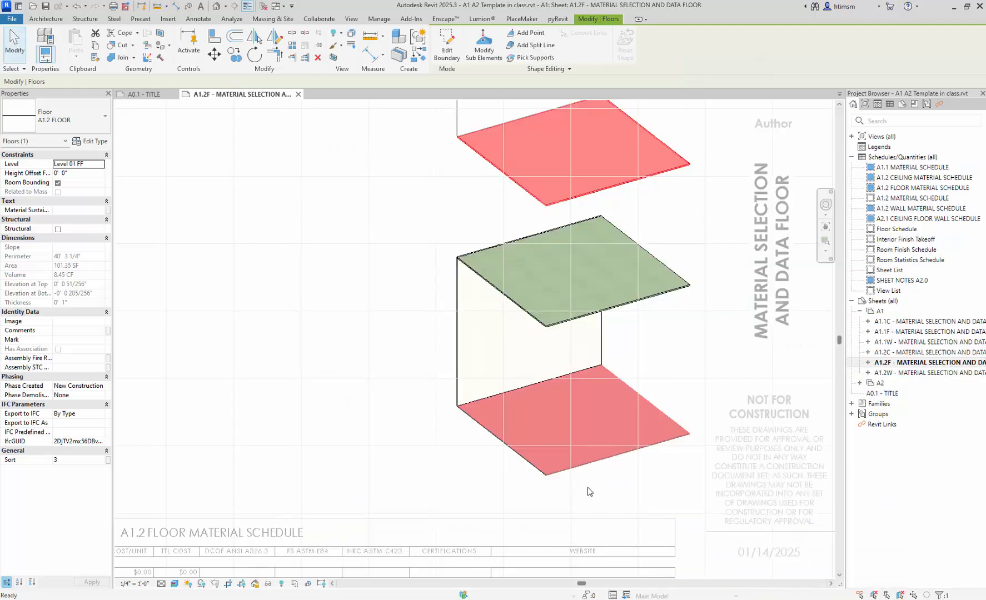
# - Deselect the floor, zoom in on its orange quatrefoil tile texture, then zoom back out
pyautogui.click(474, 465)
pyautogui.scroll(8, 475, 465)
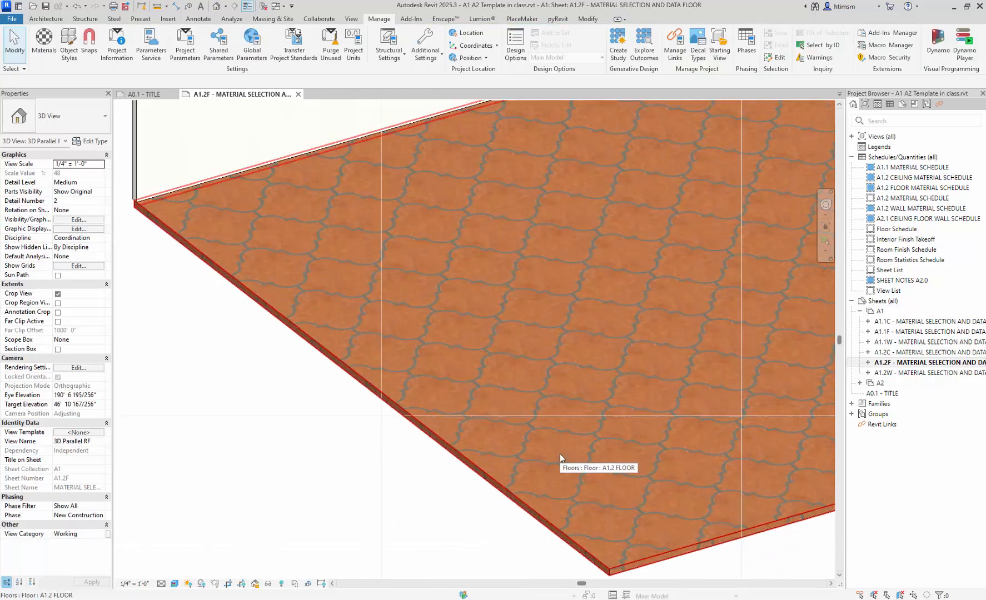
pyautogui.scroll(-5, 560, 453)
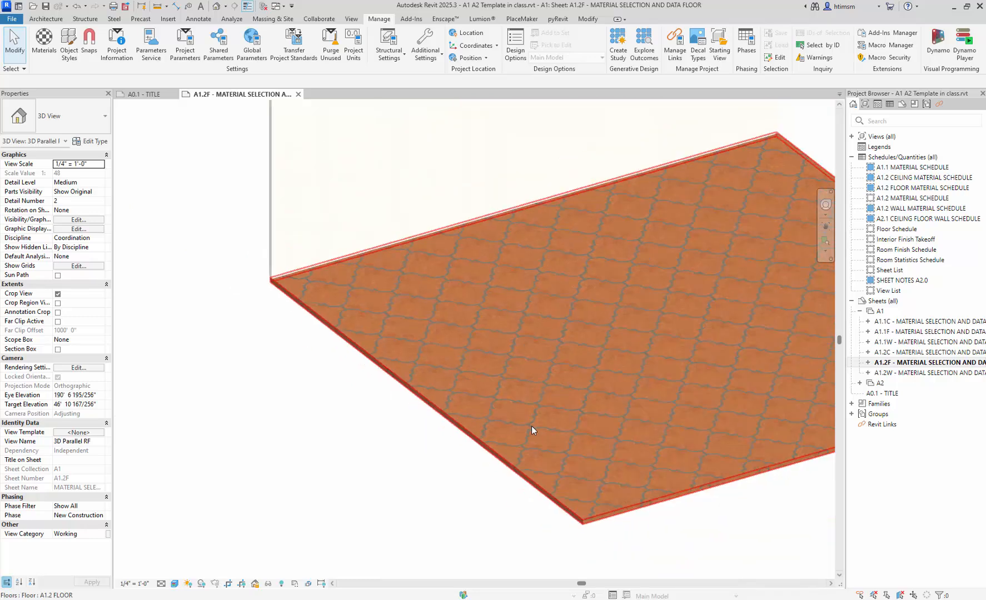
pyautogui.scroll(-3, 531, 429)
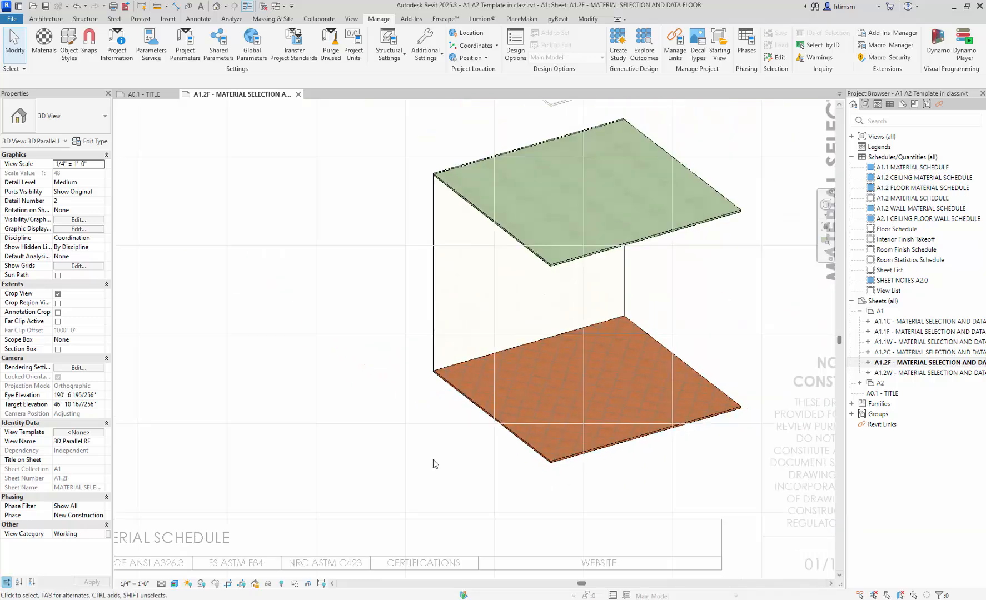
pyautogui.scroll(-1, 435, 464)
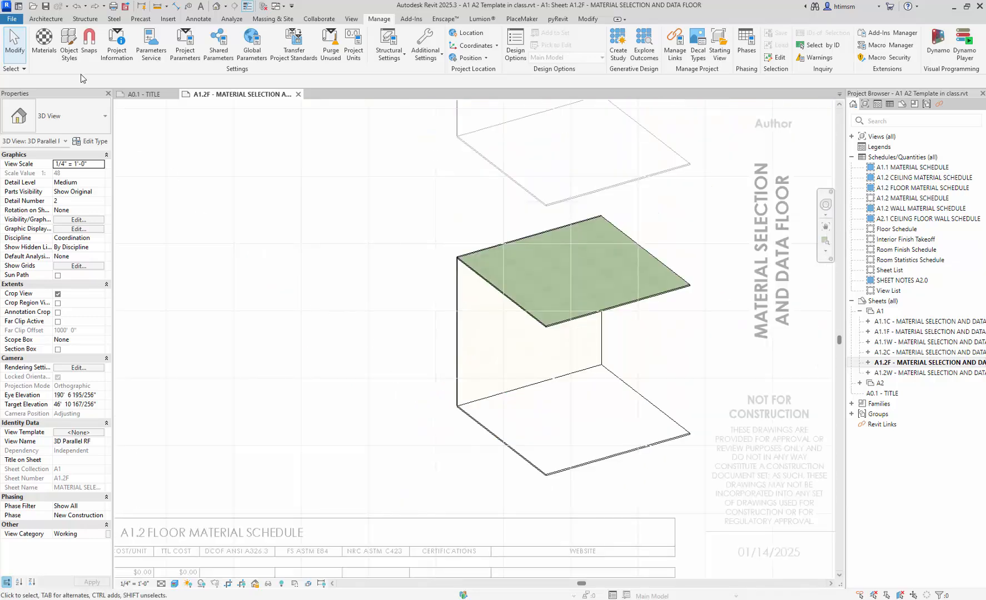
# - Select the A1.2 Floor material, check its Appearance, then its Graphics showing no surface or cut patterns
pyautogui.click(44, 44)
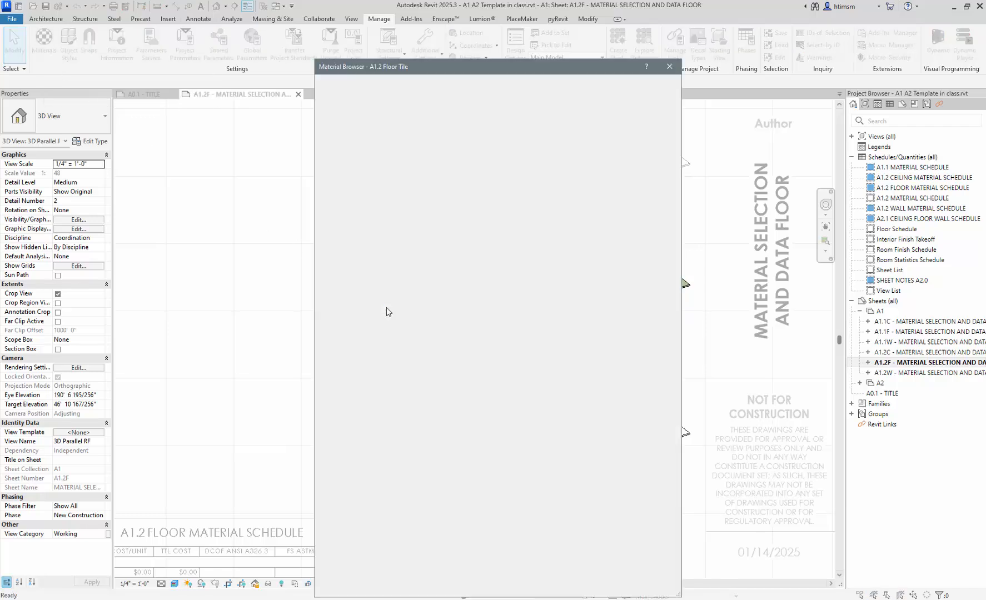
pyautogui.click(371, 146)
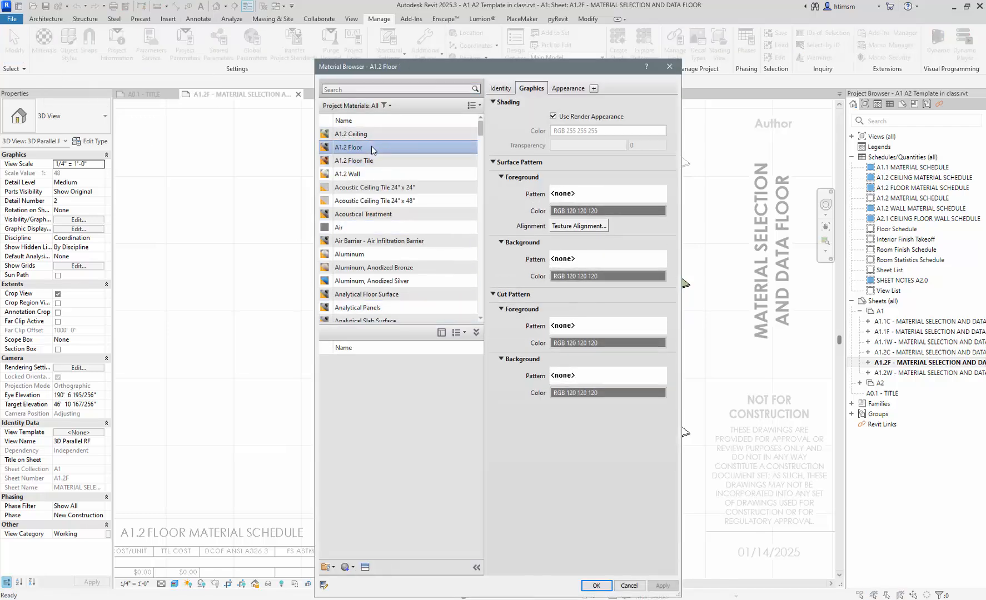
pyautogui.click(578, 89)
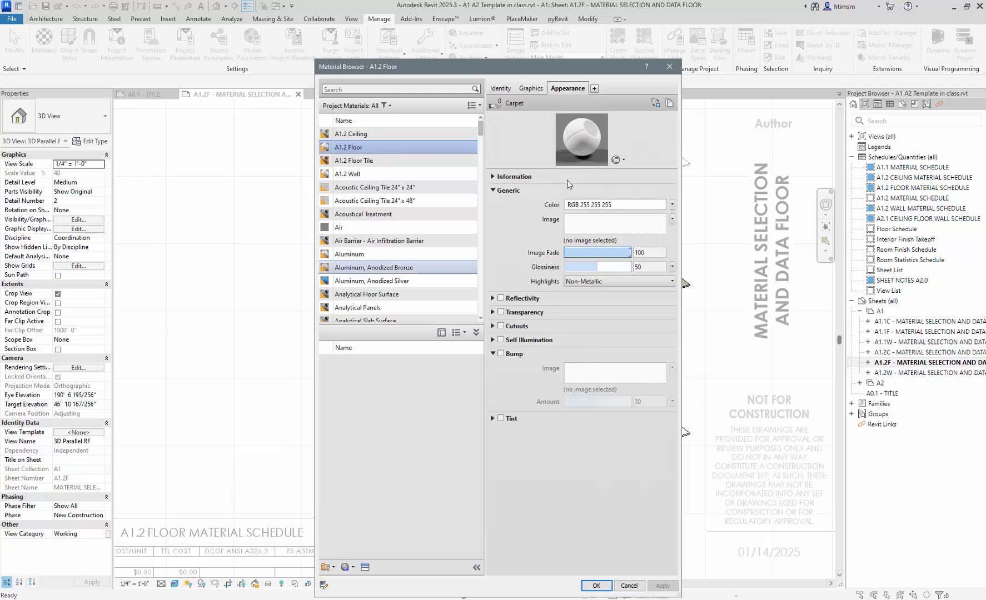
pyautogui.click(531, 89)
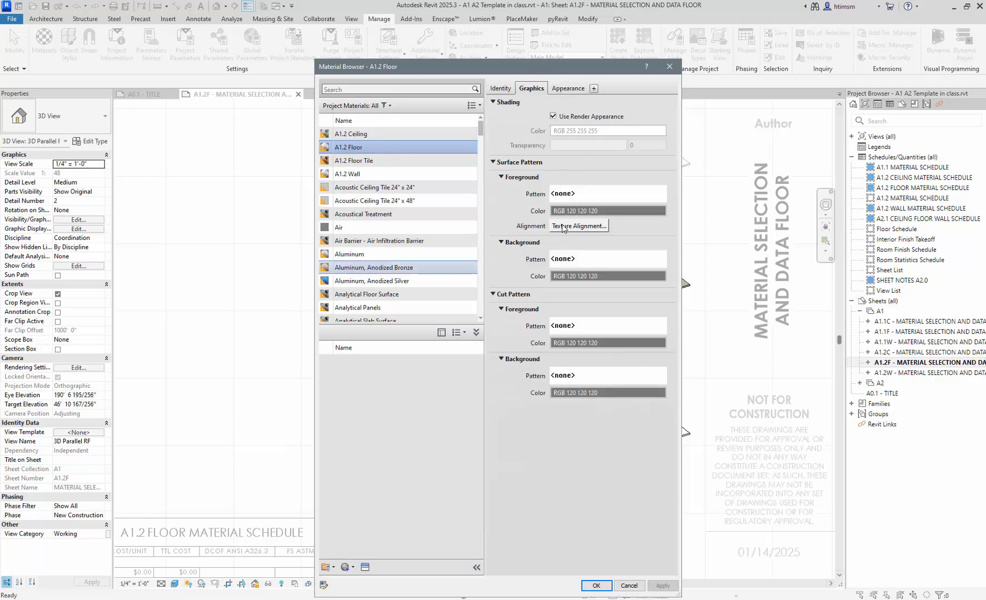